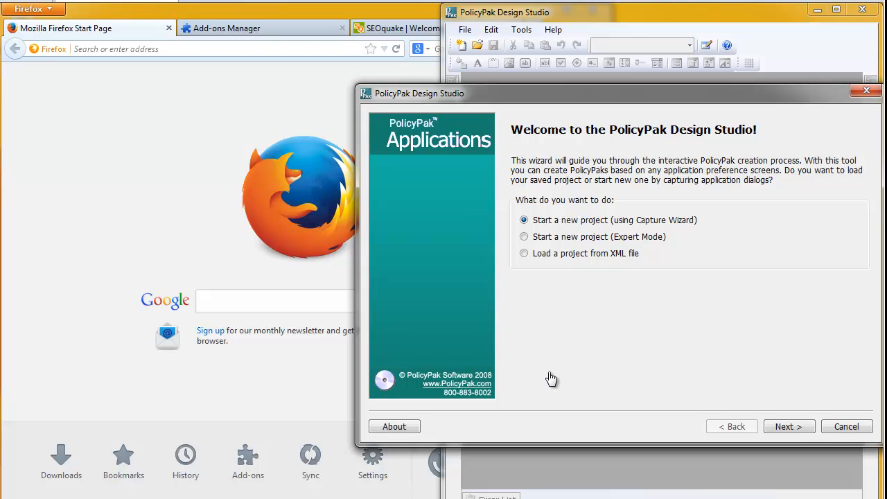
Switch to Firefox and open the Add-ons Manager to view the installed plugins and their activation settings
click(81, 185)
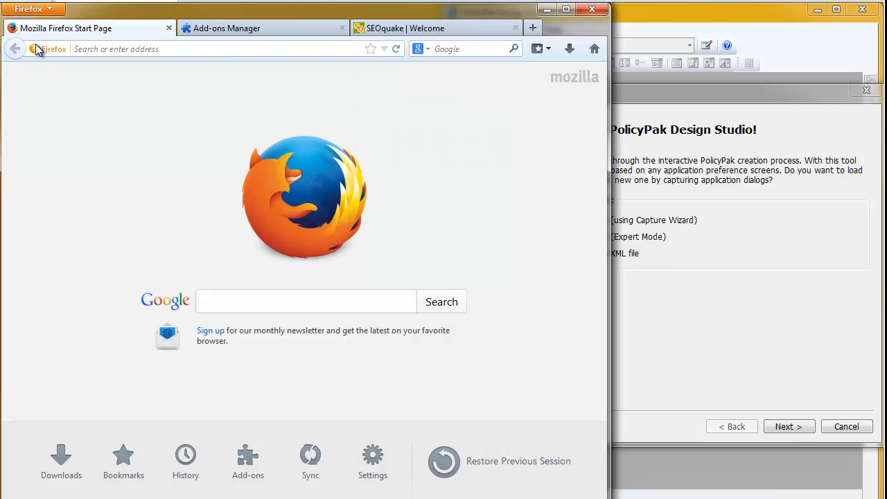
click(50, 9)
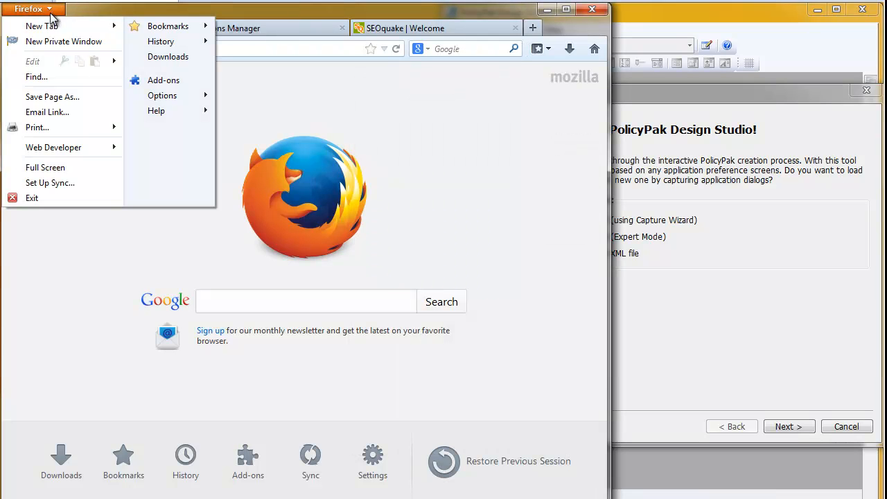
click(158, 81)
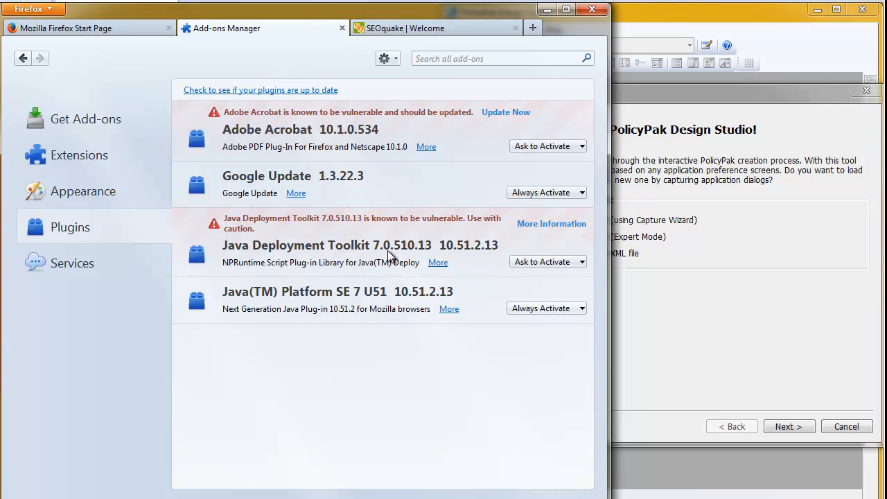
Switch to PolicyPak Design Studio and start a new project in Expert Mode
click(678, 320)
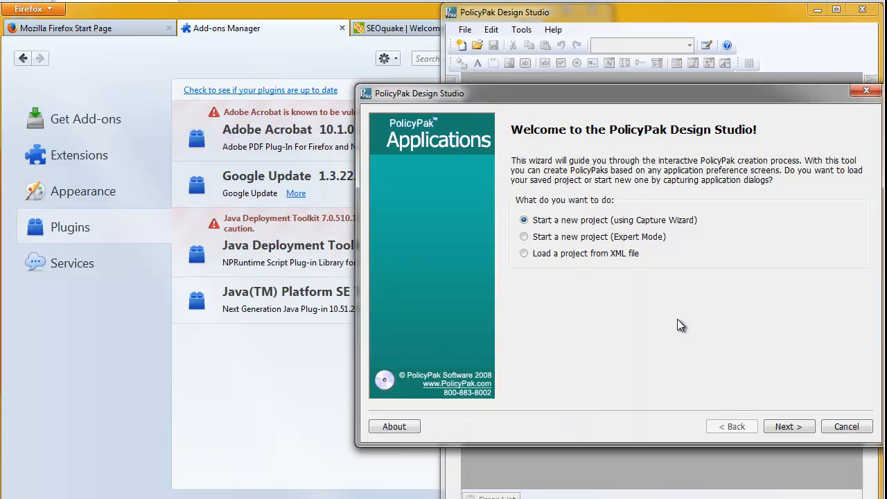
click(525, 236)
click(804, 430)
drag(319, 62, 886, 104)
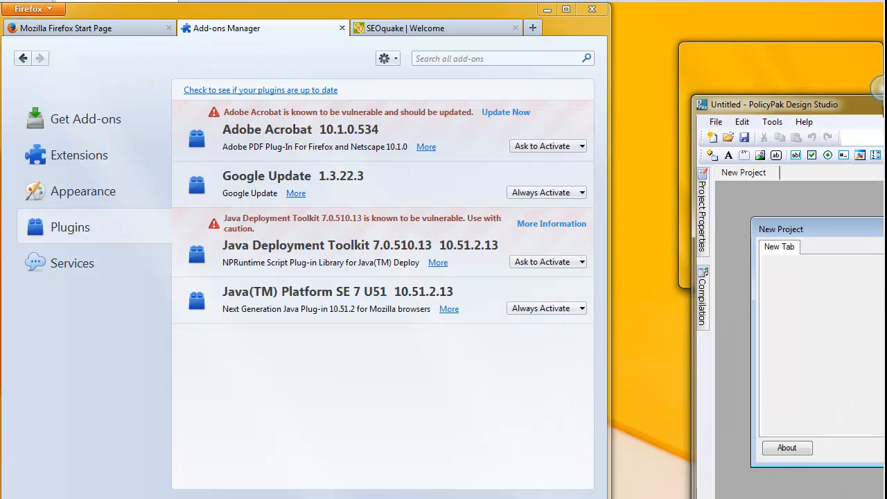
Open the project properties and name the project "Mozilla Firefox Plugins Example"
click(452, 103)
click(604, 108)
drag(605, 109, 483, 112)
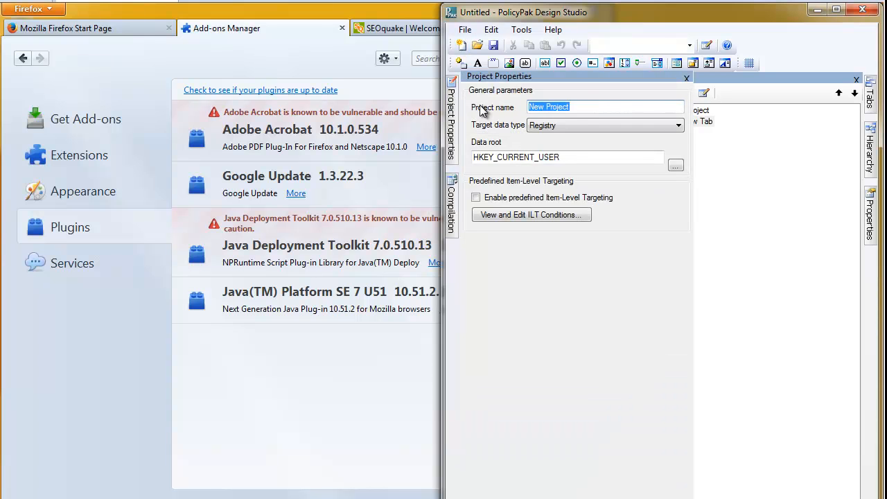
text(Mozilla Firefox Plugins Example)
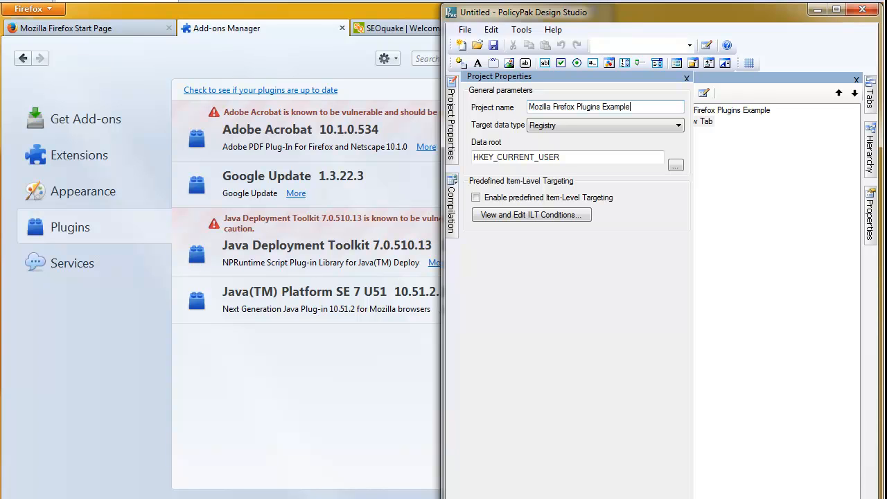
Set the project's target data type to Mozilla-specific config file and its application name to "Mozilla Firefox"
click(586, 125)
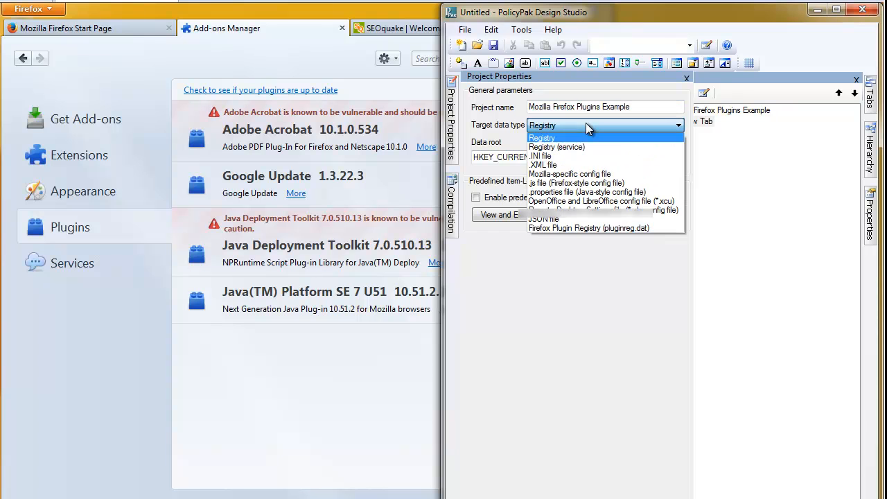
click(587, 175)
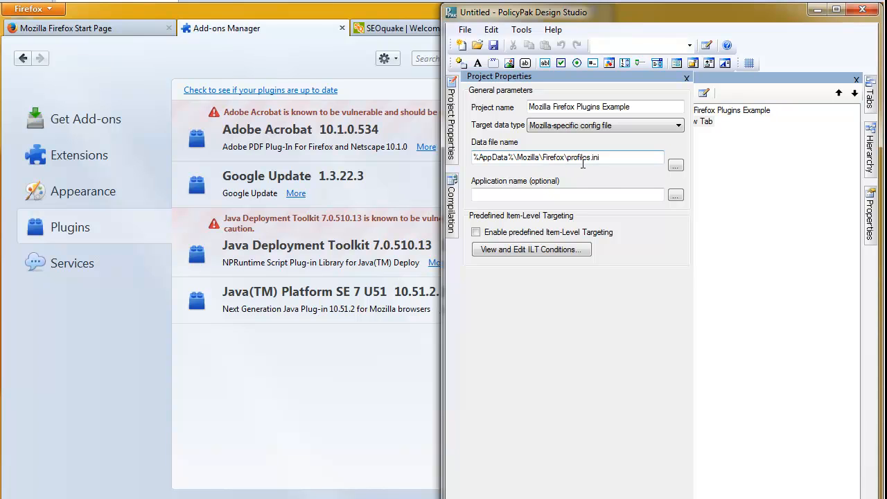
click(600, 194)
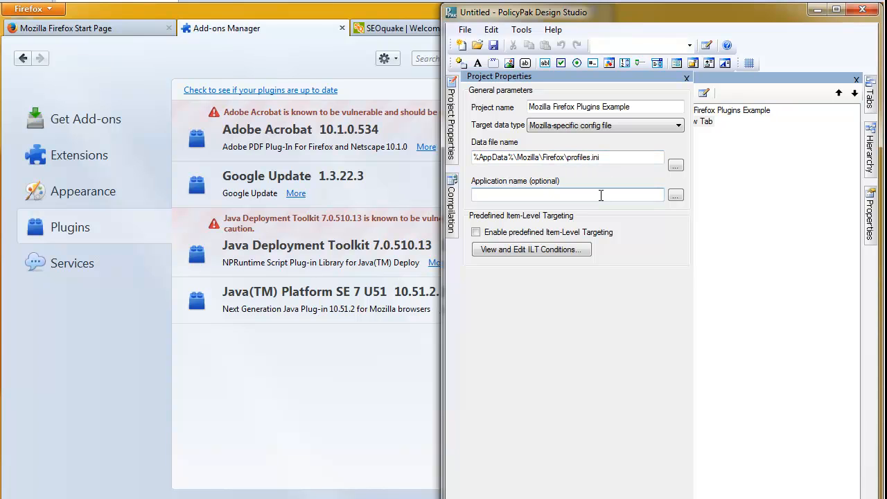
text(Mozilla Firefox)
click(586, 253)
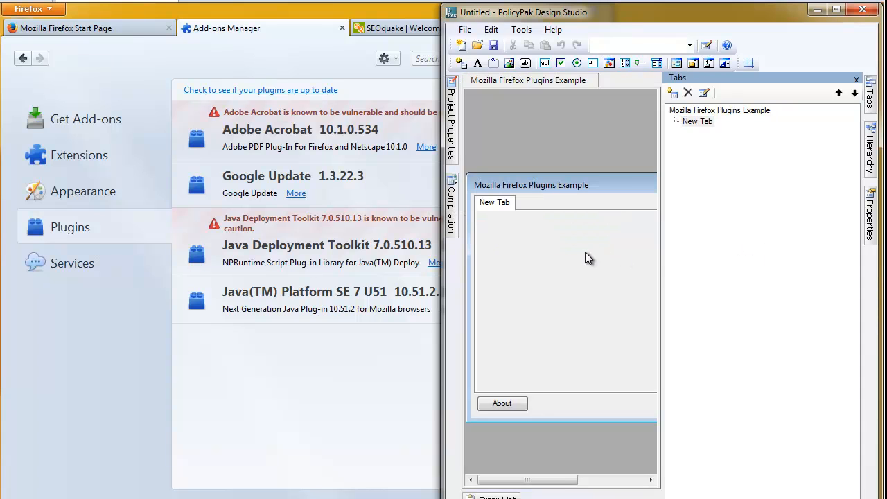
Add a check box to the New Tab page and label it "Adobe Acrobat 10.1 Plugins (Check On for On, Check Off for Off)"
click(561, 63)
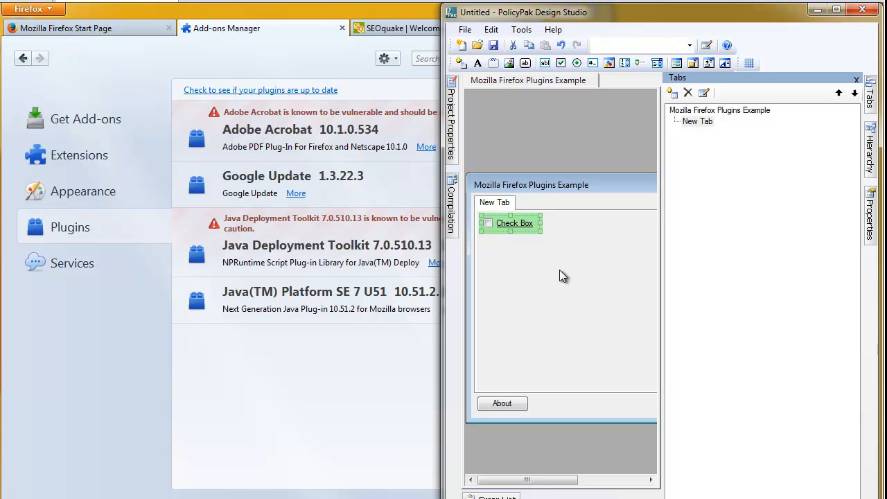
click(519, 226)
click(790, 161)
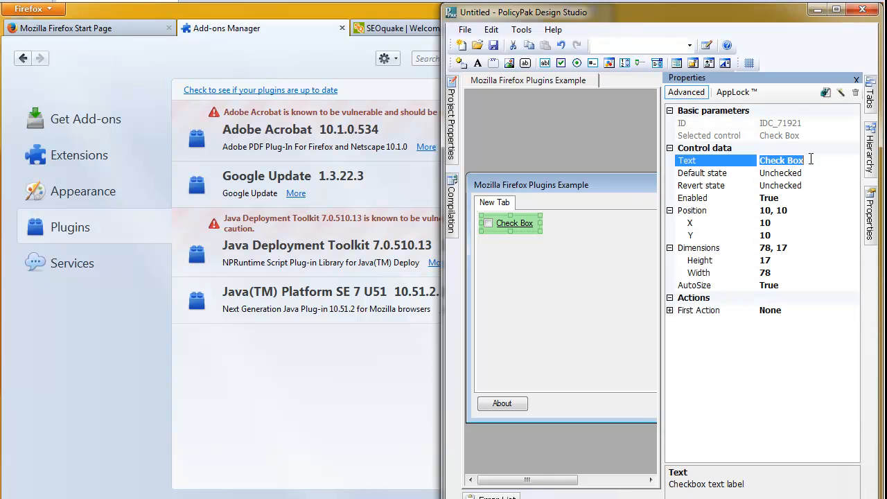
text(Adobe Acrobat 10.1 ()
key(BackSpace)
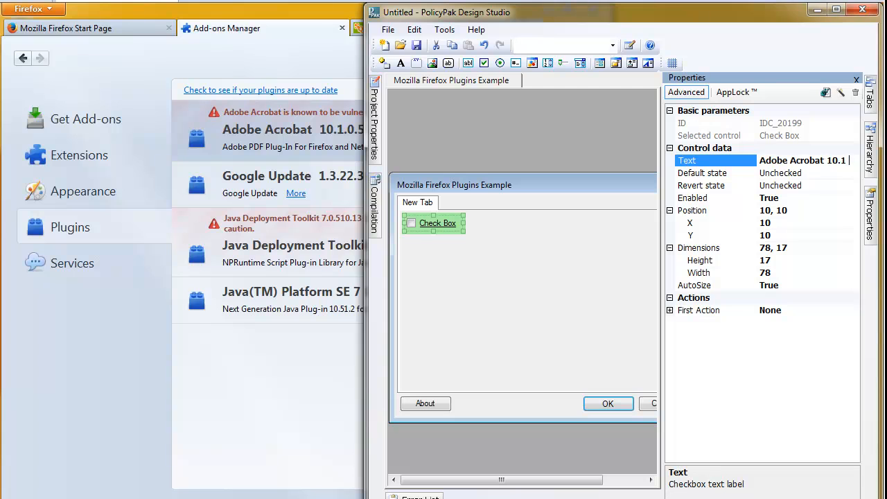
text(PLun)
key(BackSpace)
key(BackSpace)
key(BackSpace)
text(lu)
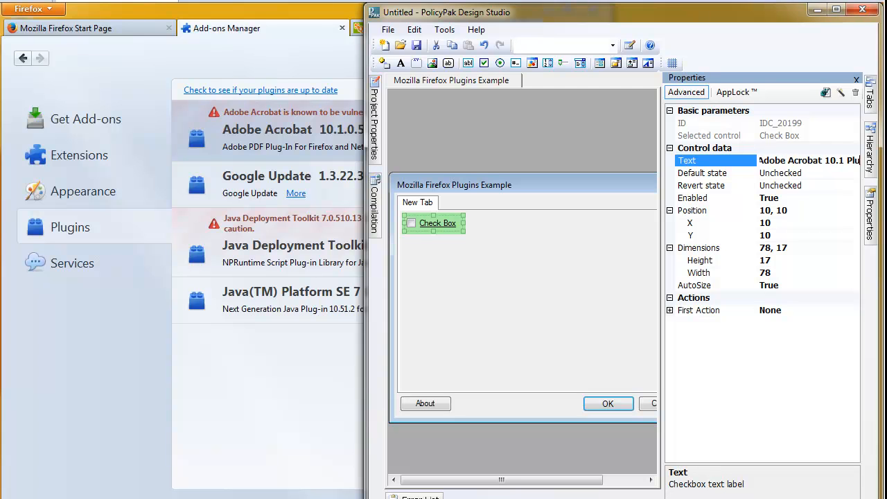
text(gins (Check)
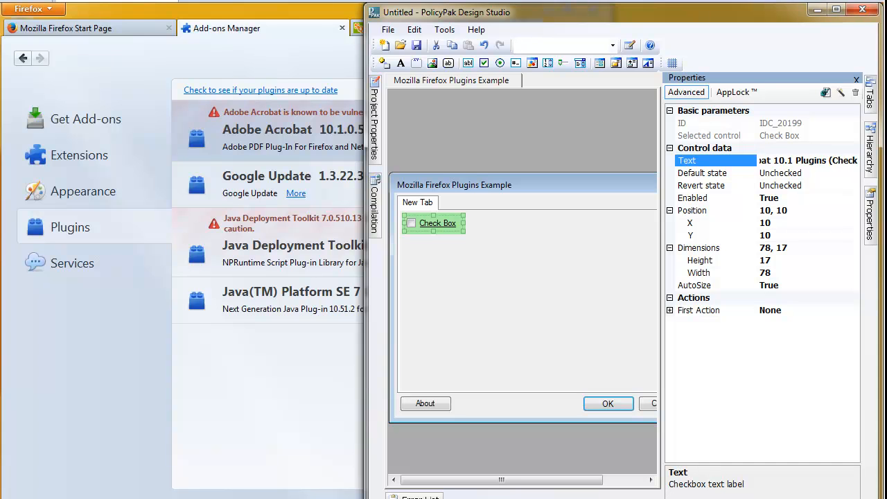
text( On)
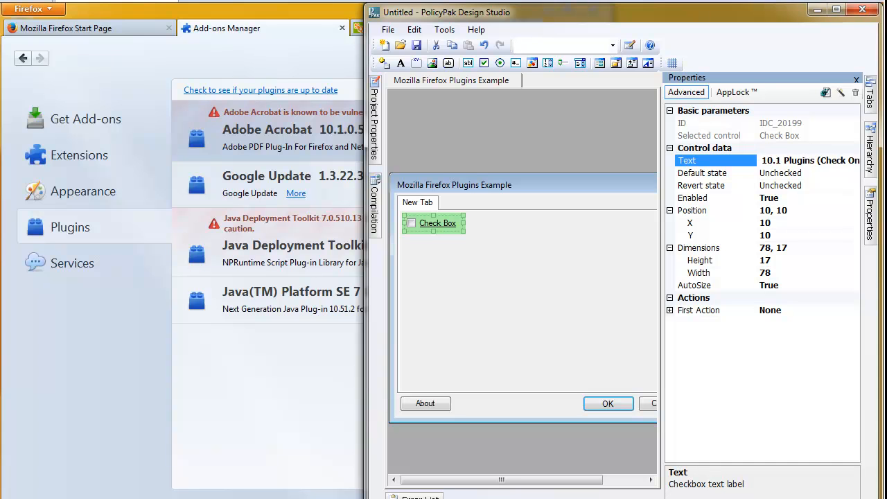
text( for On, Check Off for Off))
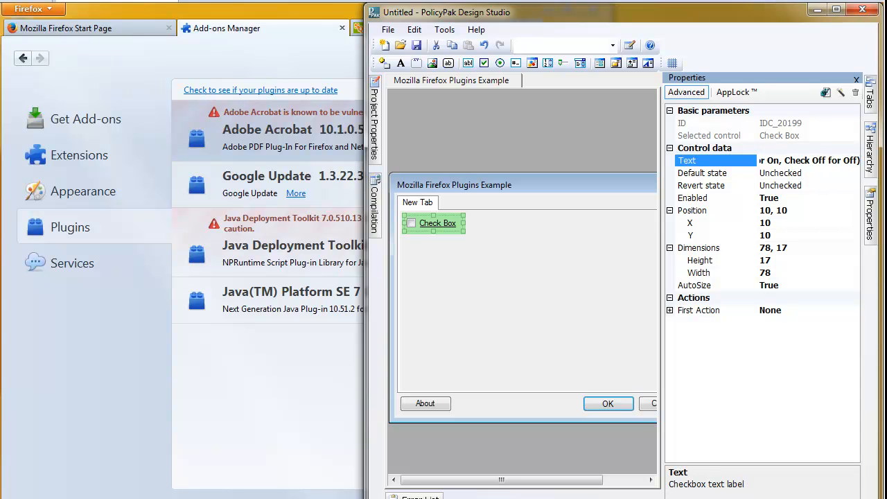
key(Return)
click(523, 265)
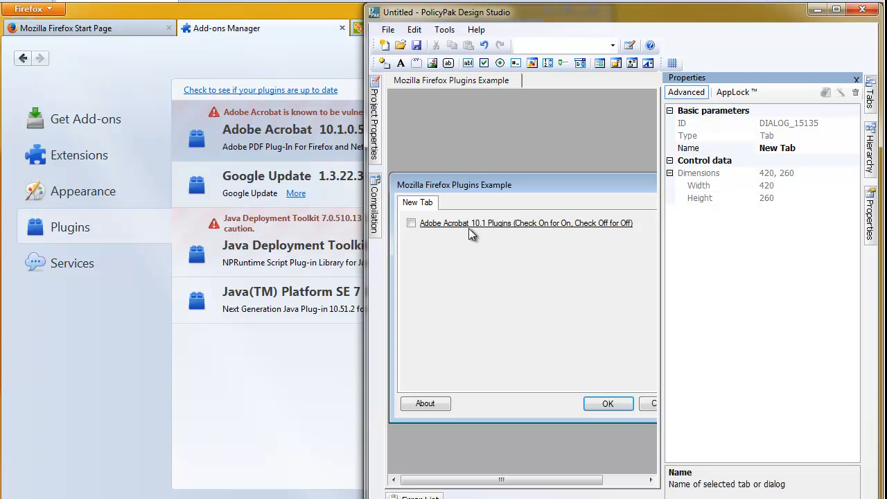
Run the Configuration Wizard on the Adobe Acrobat check box, tracking all of prefs.js through the Mozilla-specific config file %AppData%\Mozilla\Firefox\profiles.ini
click(249, 59)
click(634, 273)
click(604, 225)
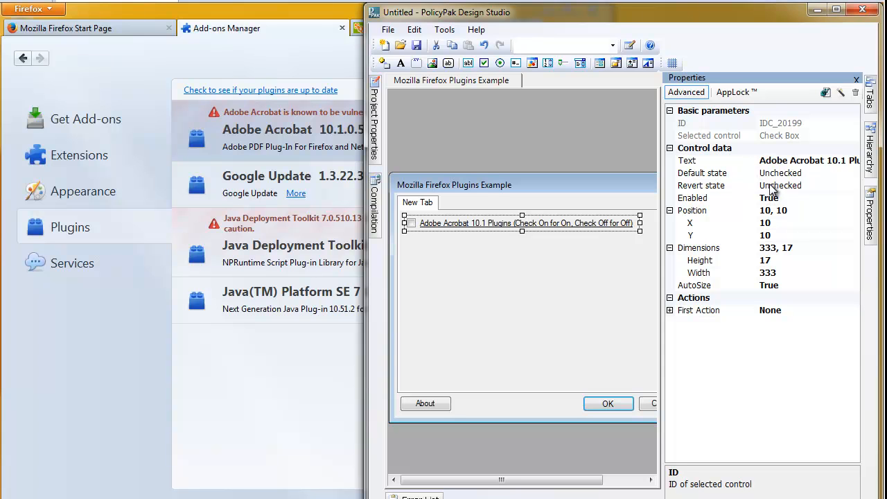
right_click(568, 222)
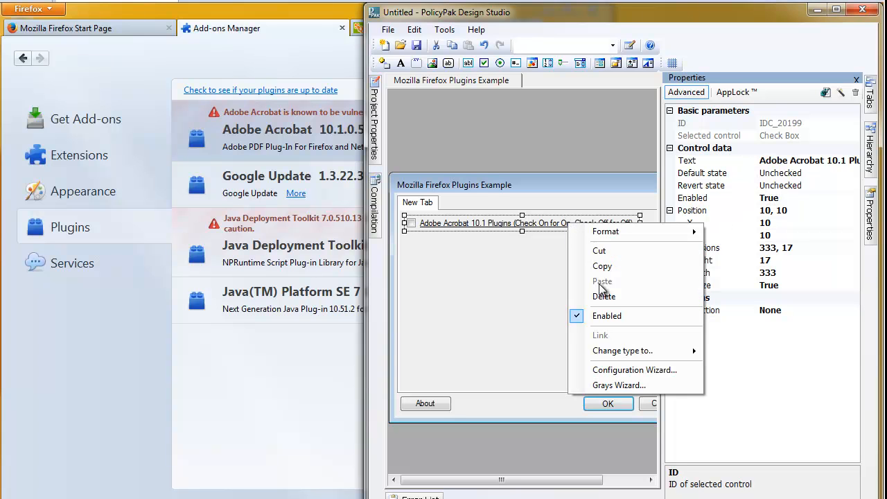
click(632, 372)
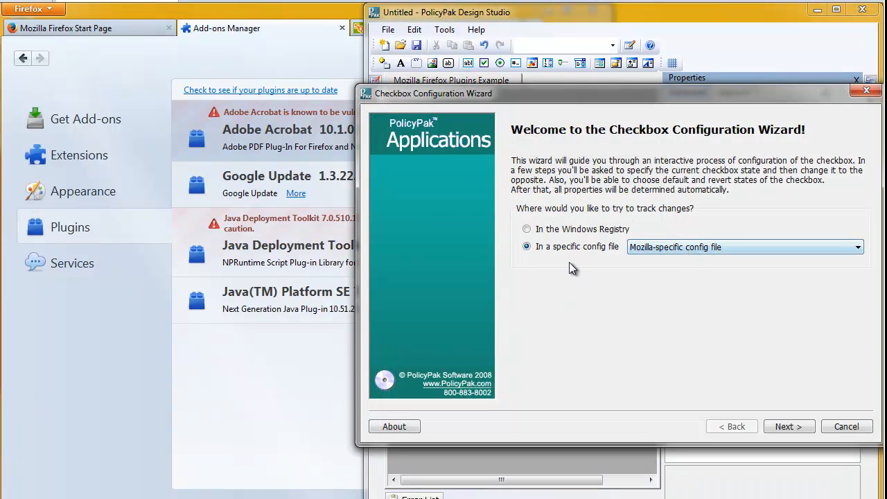
click(804, 426)
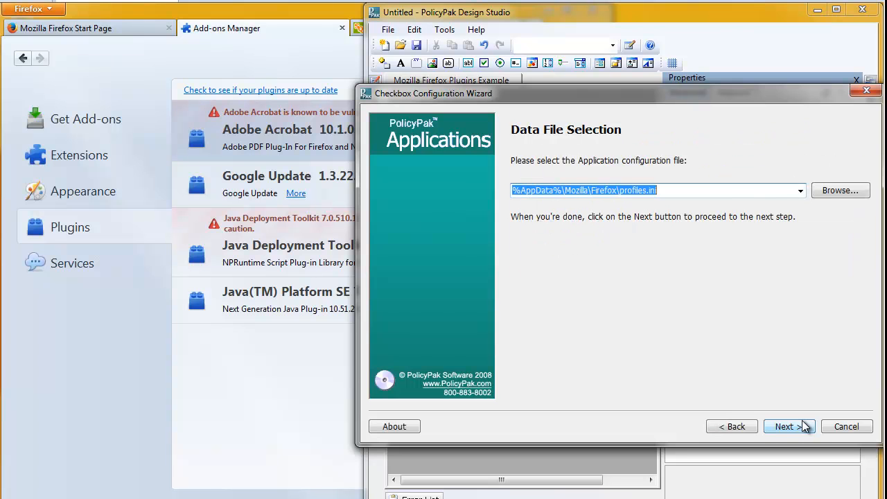
click(804, 427)
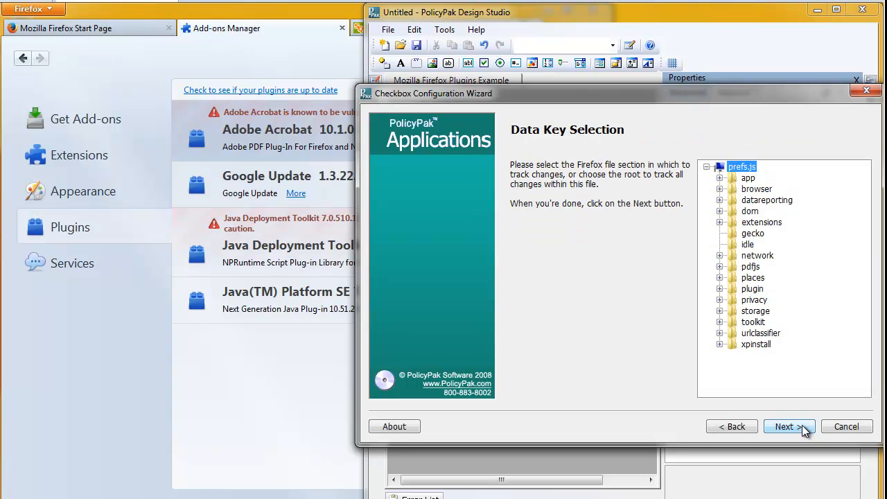
click(804, 430)
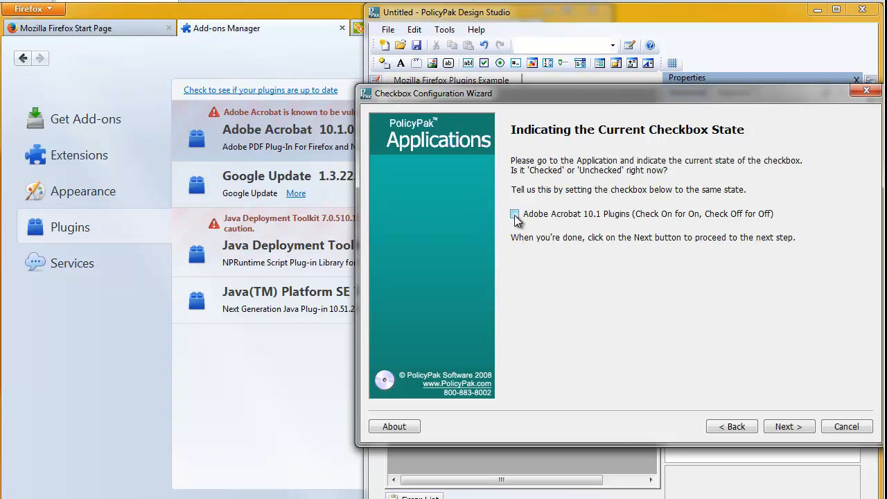
Check the Adobe Acrobat plugin's state in Firefox and indicate the current checkbox state as checked in the wizard
click(244, 45)
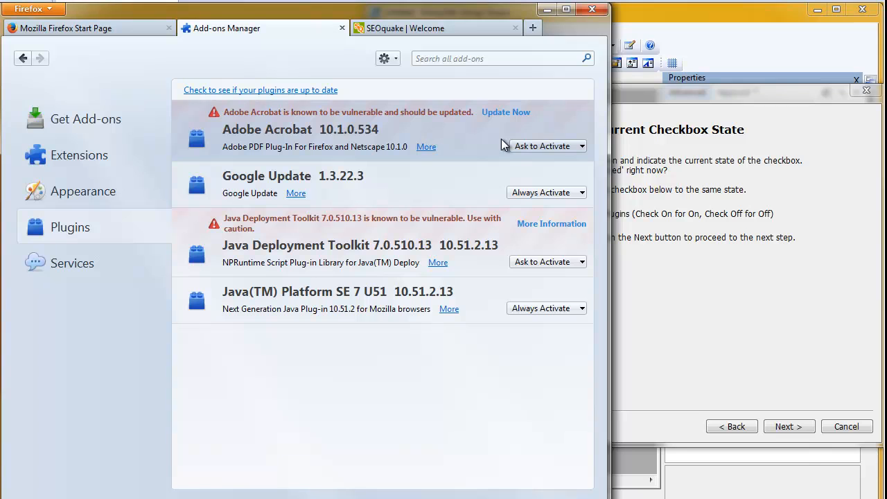
click(711, 344)
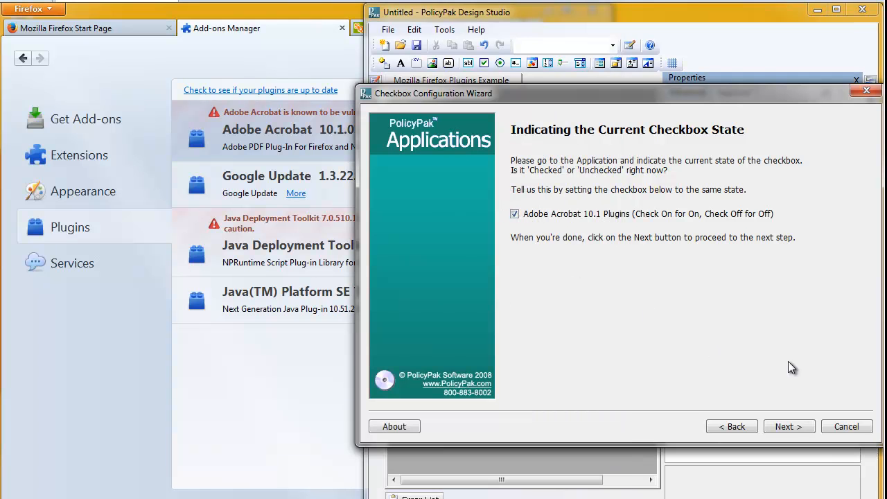
click(792, 428)
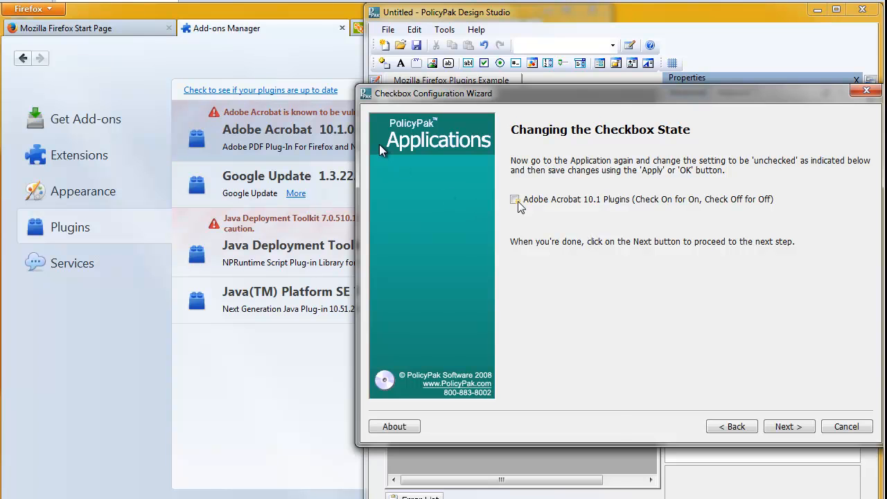
Set the Adobe Acrobat plugin to Never Activate in Firefox, and close the browser
click(283, 60)
click(560, 146)
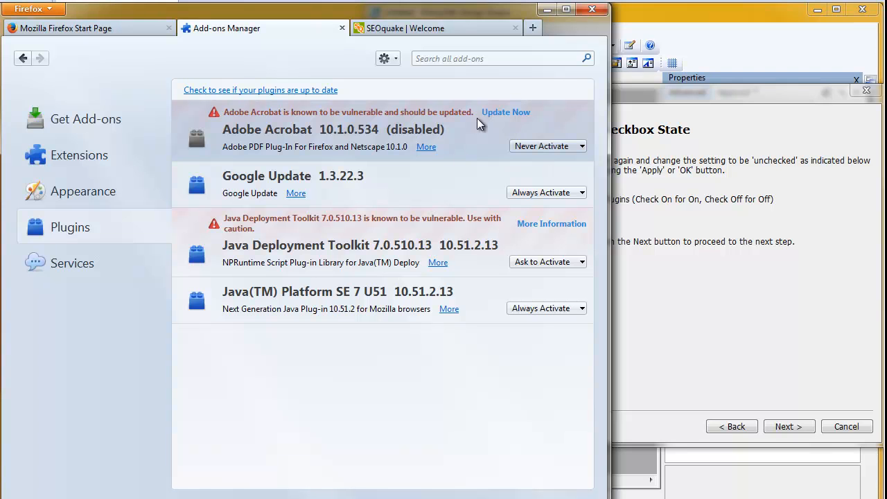
click(594, 10)
click(272, 296)
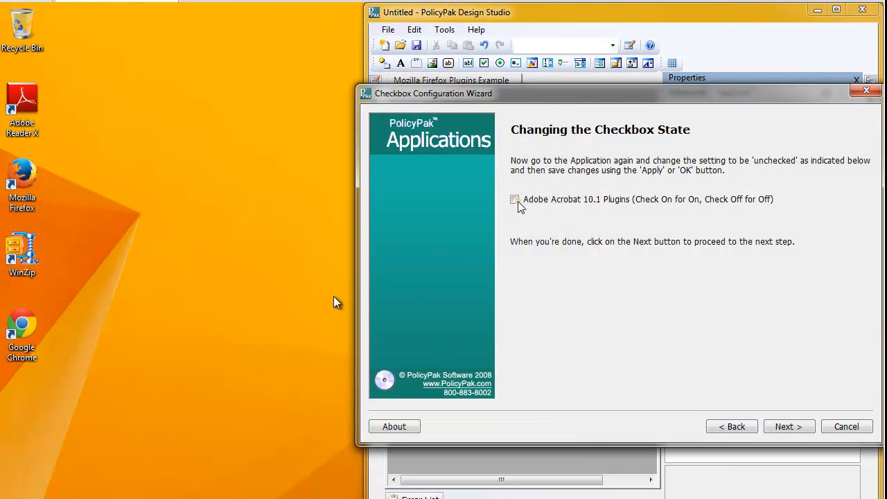
Capture the data changes, select the nppdf entry under the plugin.state key, and continue to the discovery results
click(787, 427)
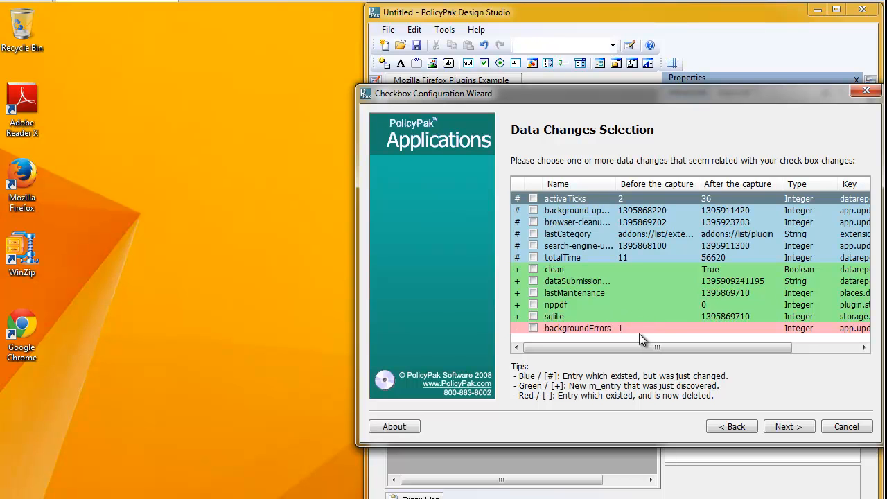
click(534, 304)
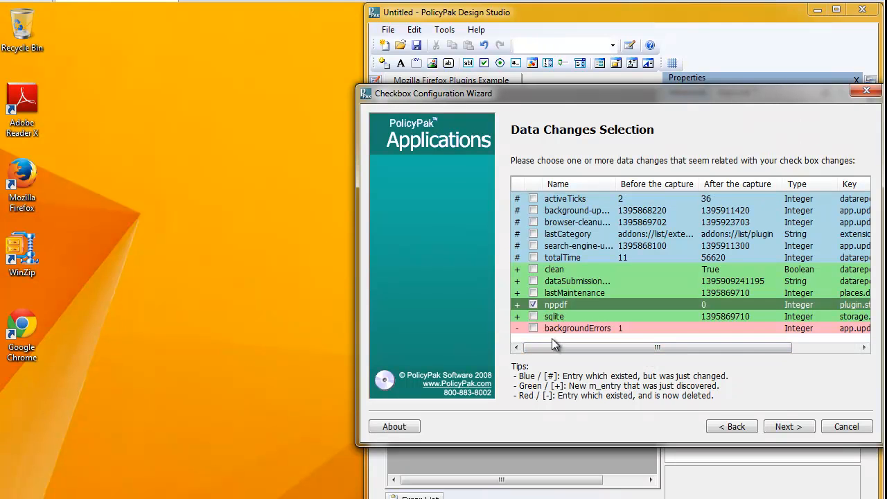
drag(555, 346, 707, 346)
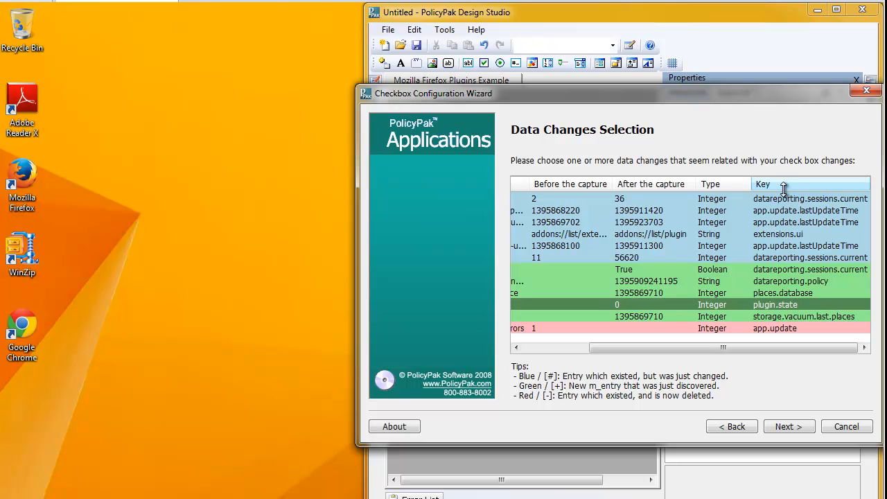
drag(744, 347, 655, 346)
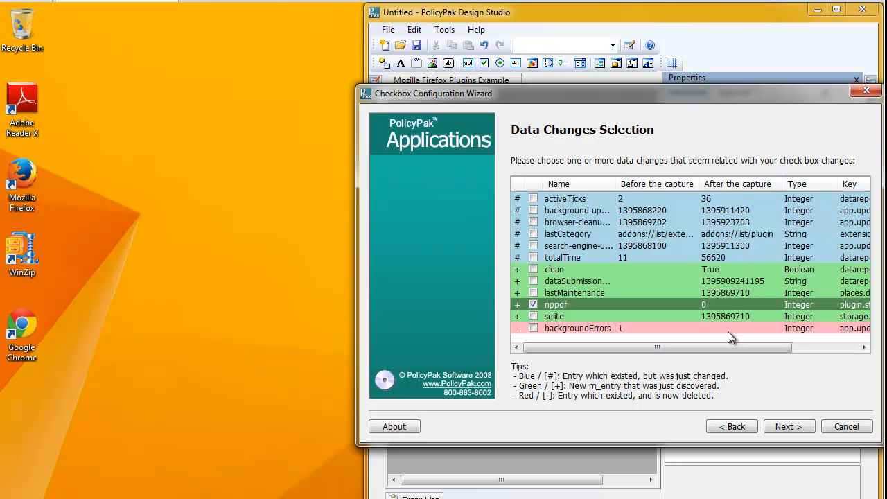
click(781, 428)
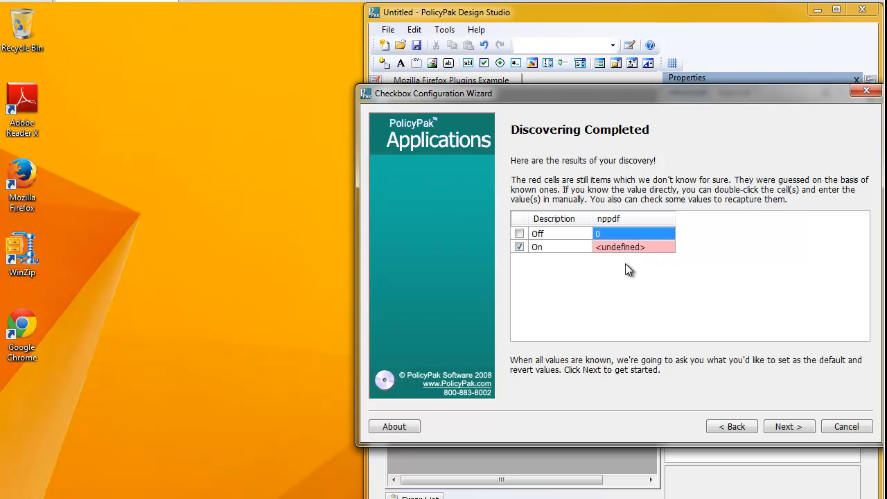
Recapture the On state by setting the Adobe Acrobat plugin to Ask to Activate in Firefox, and close the browser with its tabs
click(783, 428)
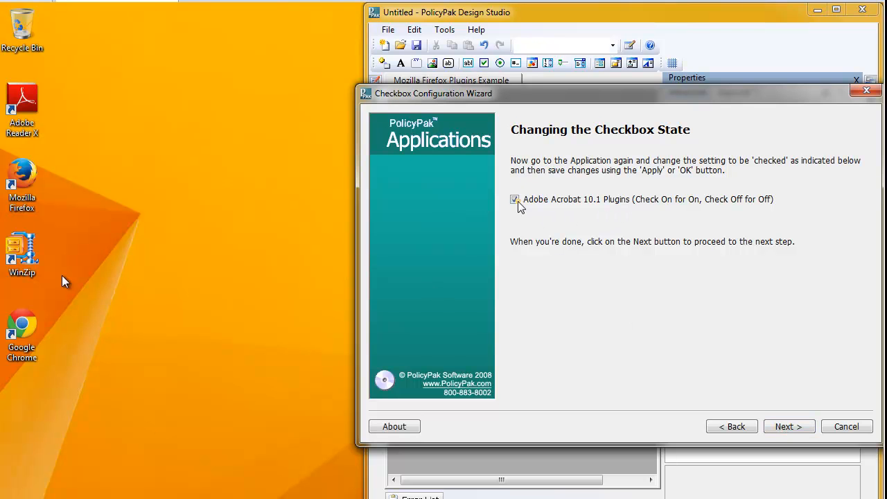
double_click(22, 182)
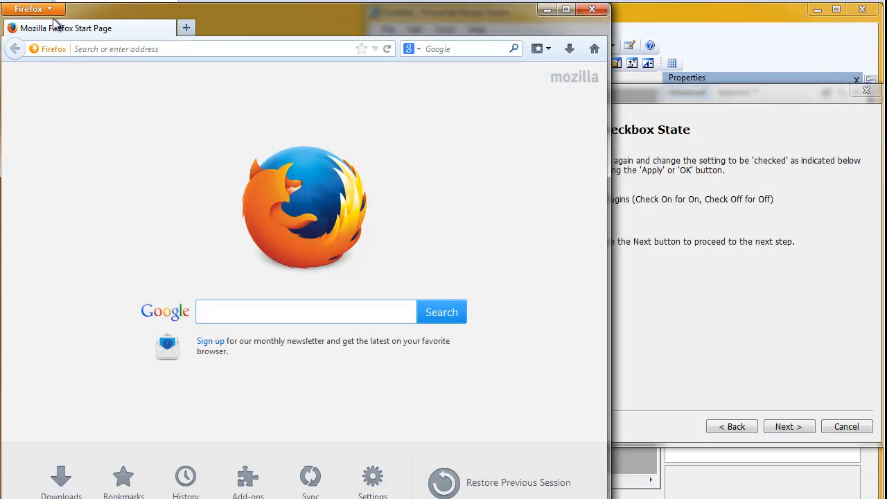
click(52, 10)
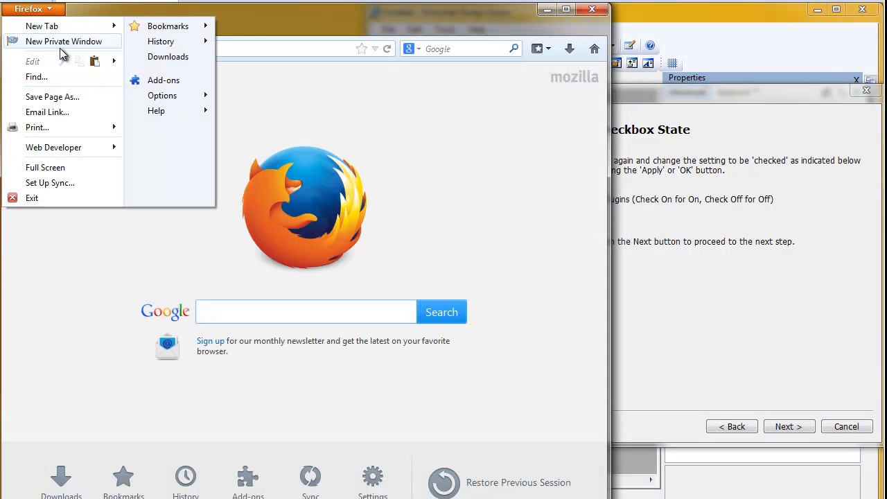
click(162, 81)
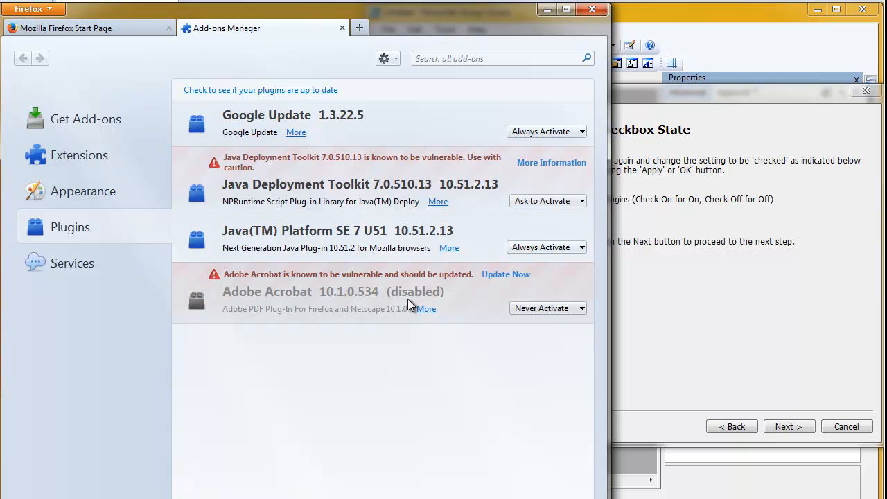
click(530, 313)
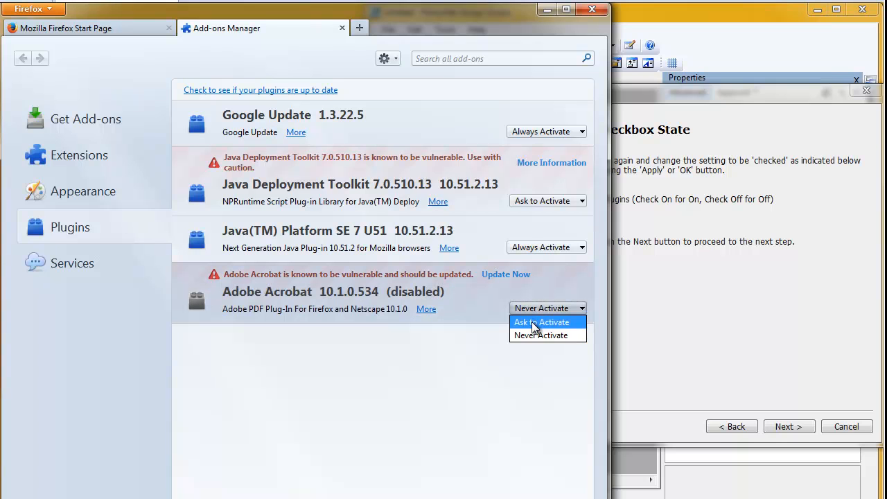
click(533, 323)
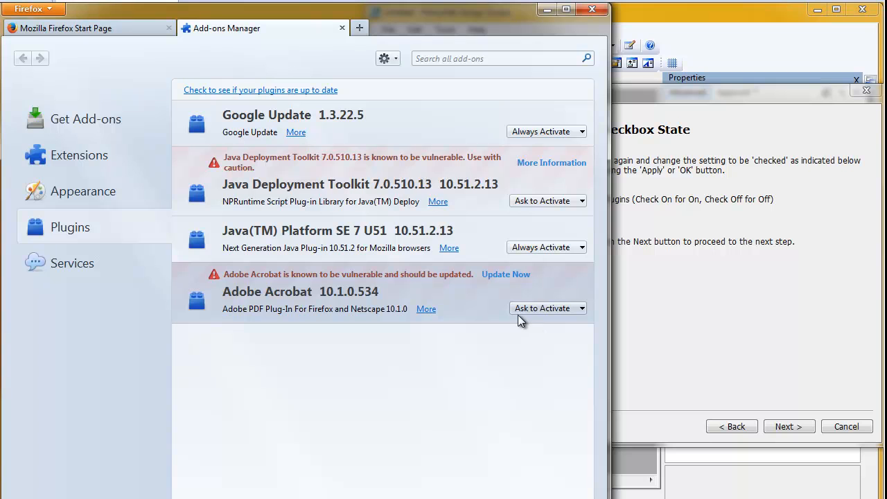
click(592, 9)
click(269, 296)
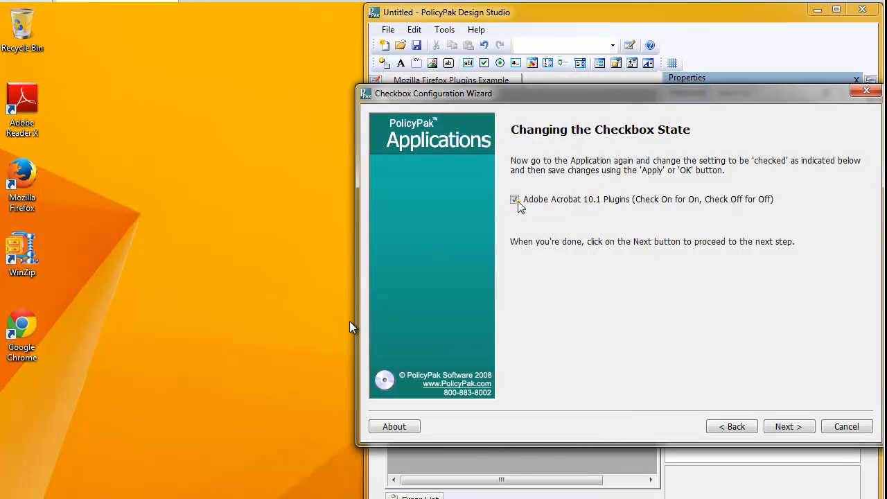
Capture the new data changes, select the nppdf entry under the plugin.state key, and continue to the discovery results
click(792, 428)
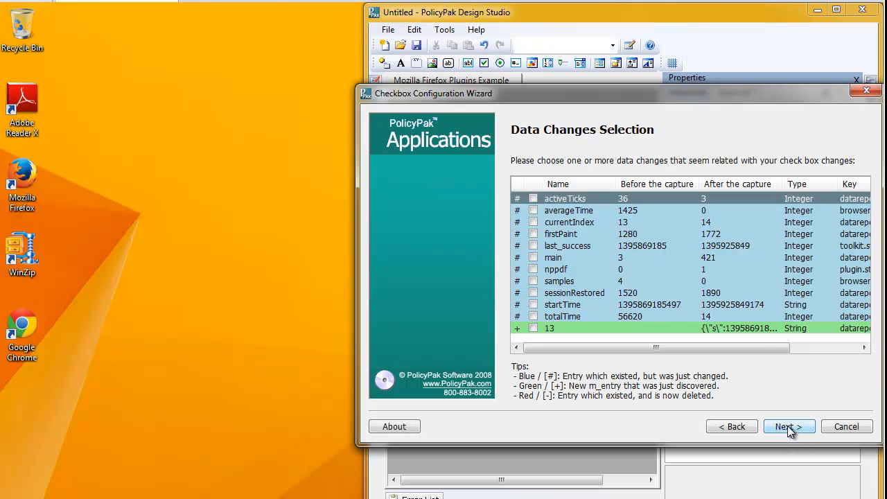
drag(759, 348, 666, 346)
click(817, 270)
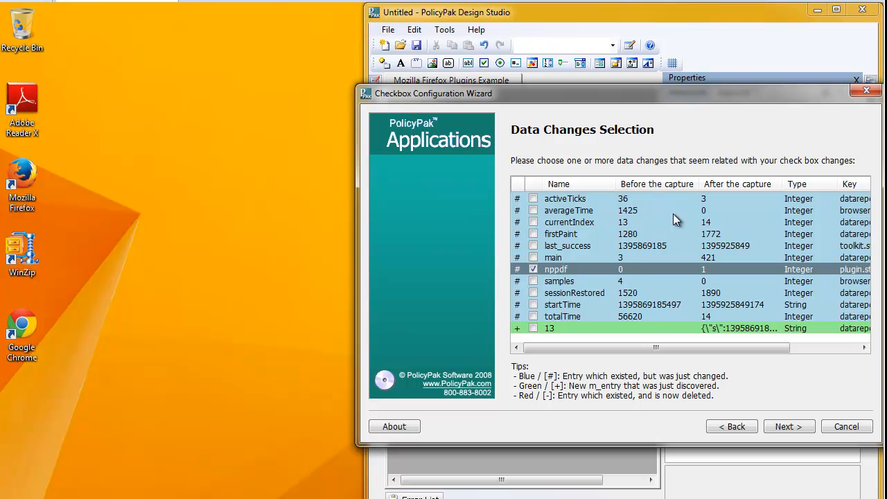
click(787, 429)
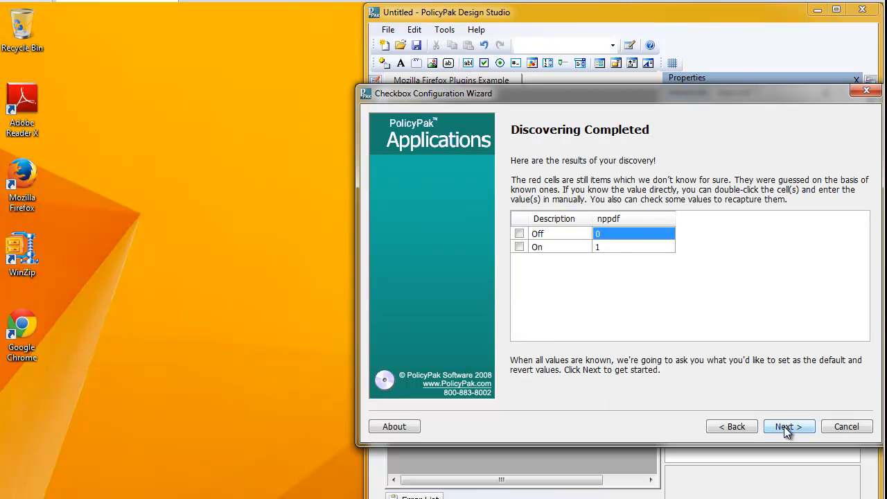
Accept checked as both the default and revert state of the Adobe Acrobat check box, and finish the wizard
click(791, 427)
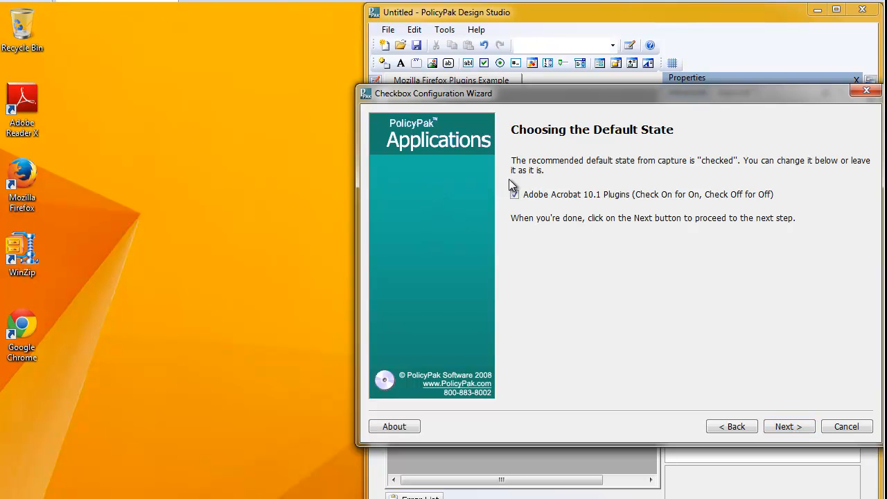
click(793, 428)
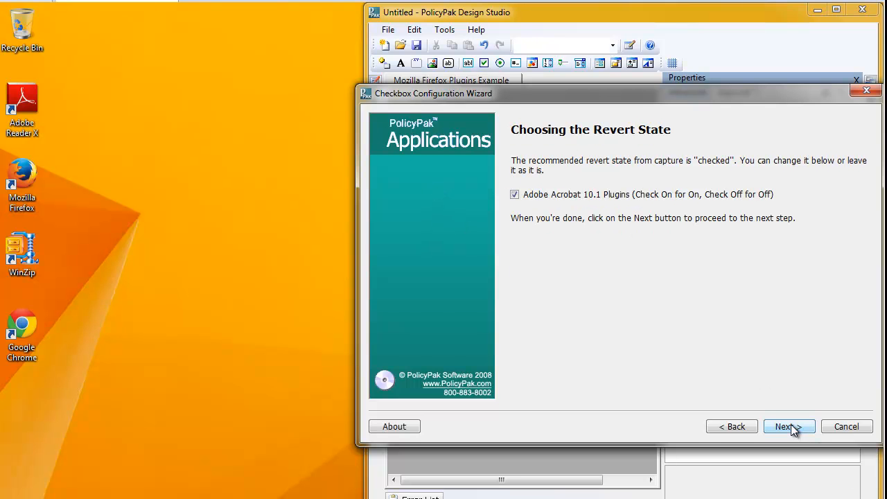
click(791, 426)
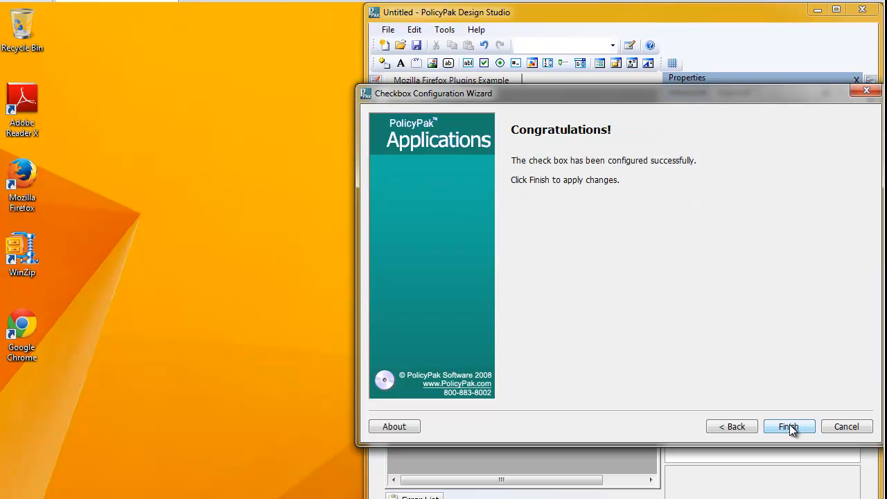
click(790, 426)
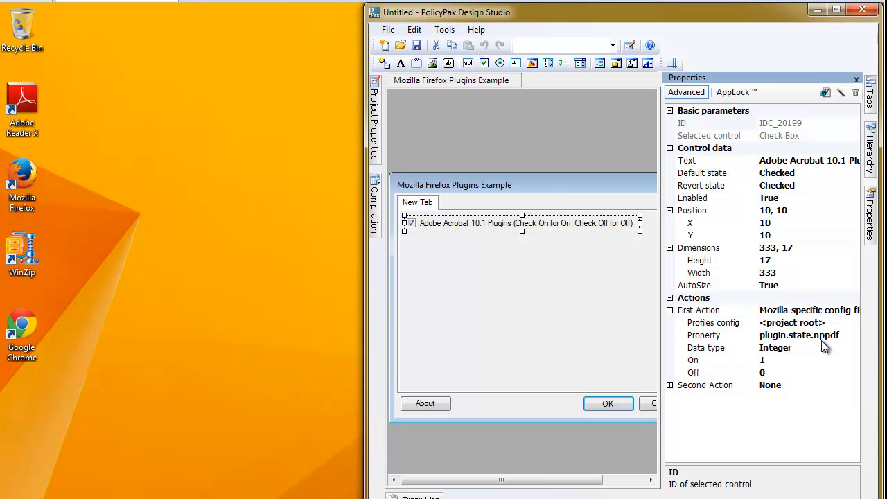
Open the plugin list in Firefox's Add-ons Manager to look up the Java Deployment Toolkit's version
double_click(12, 182)
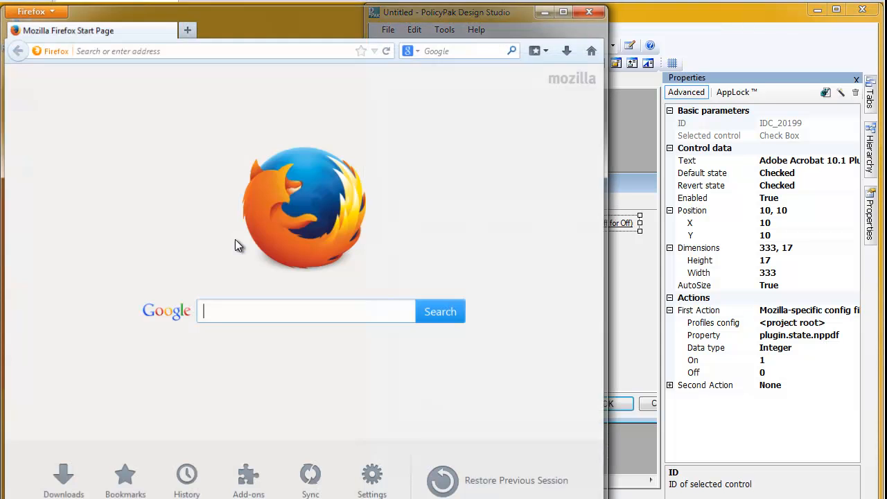
click(29, 9)
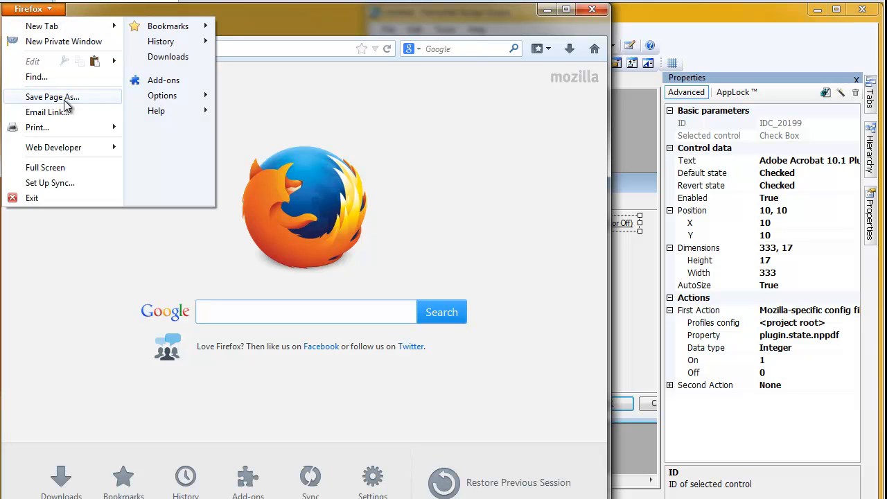
click(154, 81)
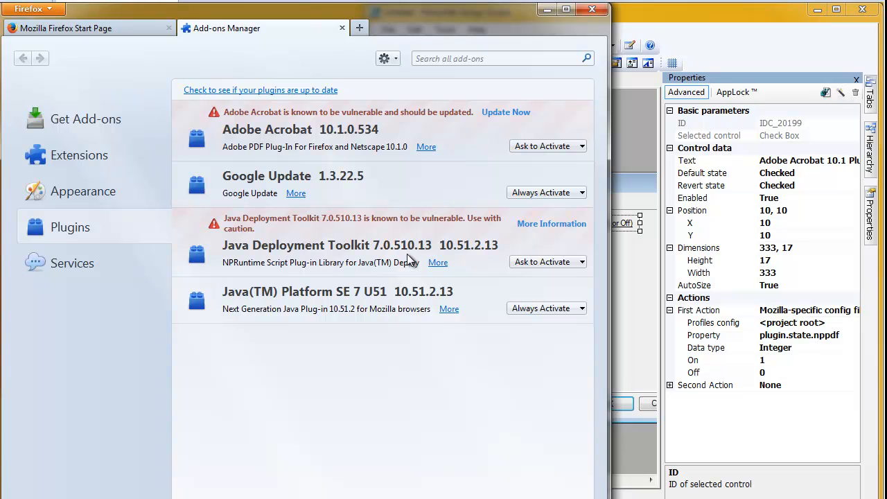
Switch back to PolicyPak Design Studio and place a second check box below the Adobe Acrobat one
click(633, 257)
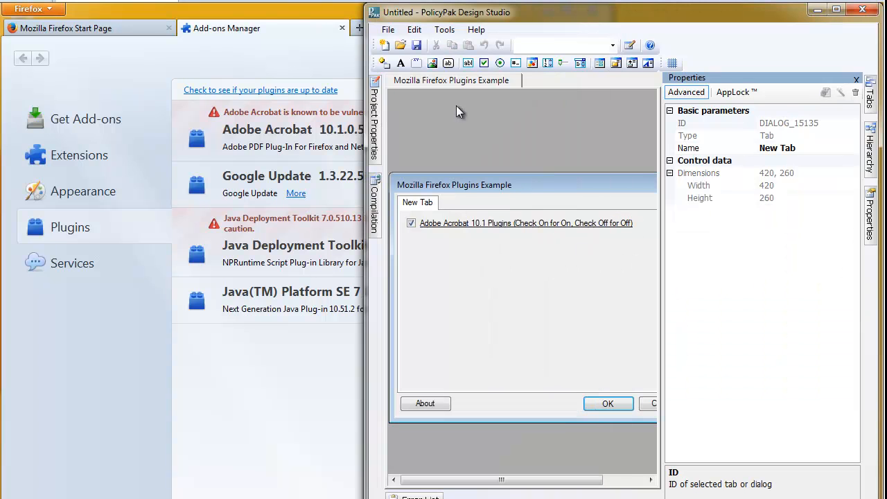
click(483, 63)
drag(429, 229, 426, 252)
Set the new check box's text to "Java 7.0.510 Plugin (Check On for On, Check Off for Off)"
click(781, 160)
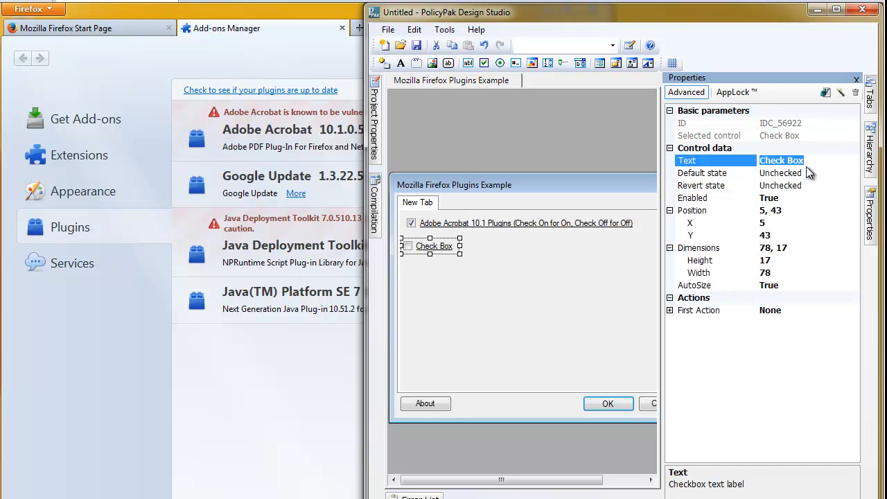
text(Java 7.0.510)
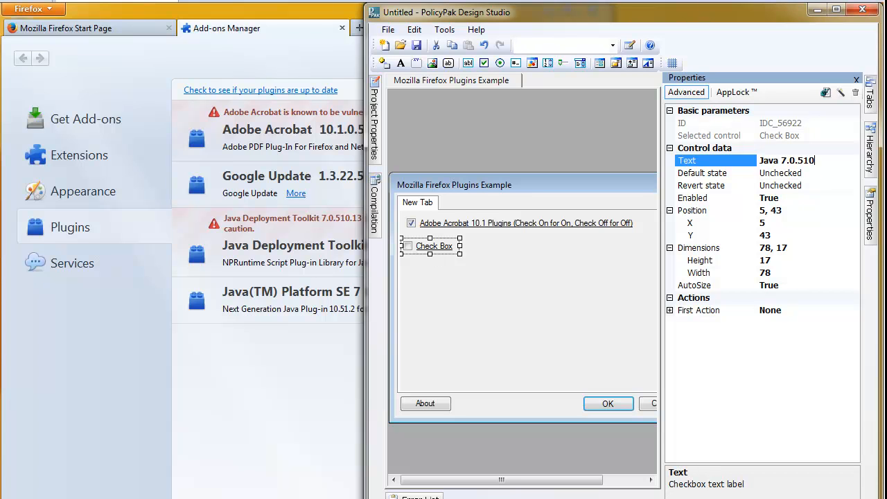
text( ()
key(BackSpace)
text(Plugin (Check On tor On, Check)
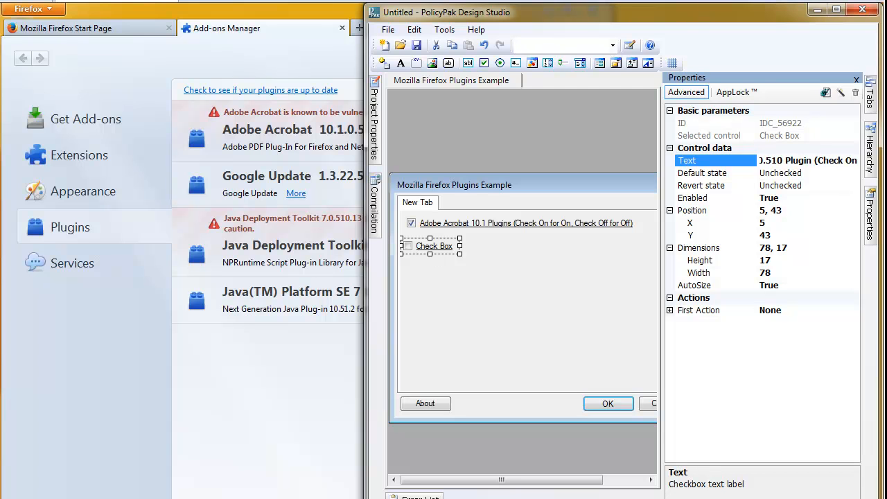
text( Off for Off))
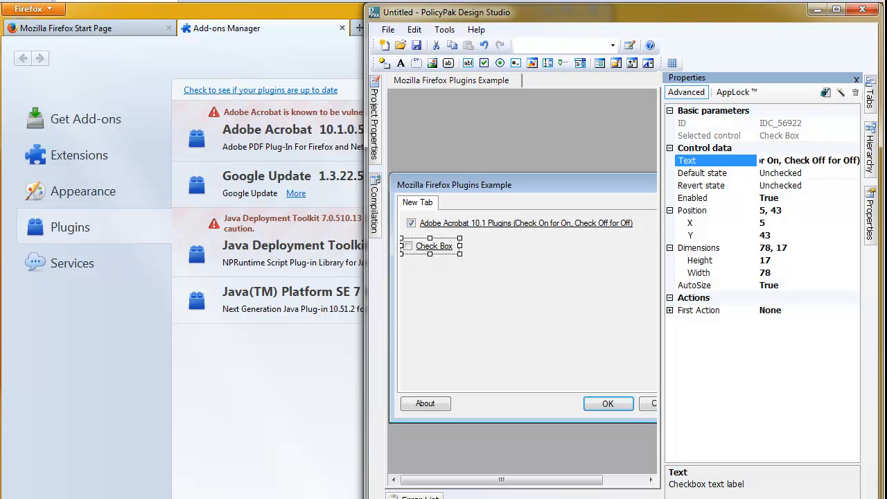
key(Return)
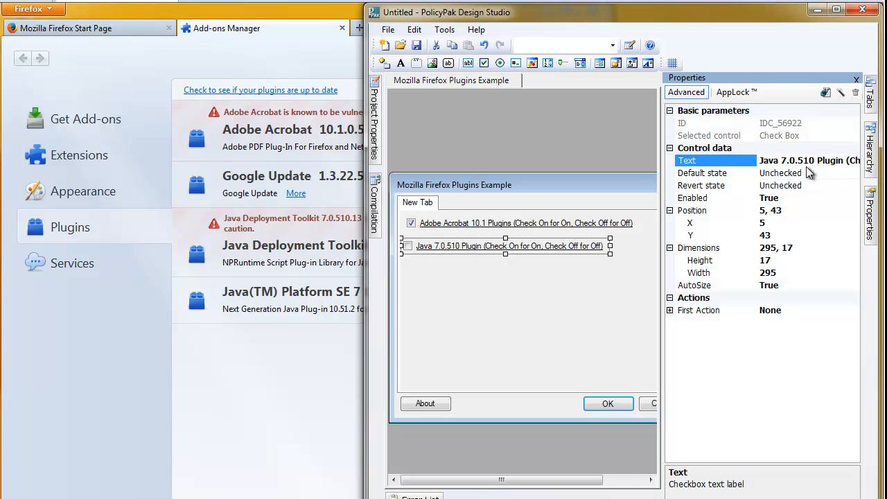
Run the Configuration Wizard on the Java check box, keeping the Mozilla-specific config file tracking, up to indicating the current state
right_click(578, 249)
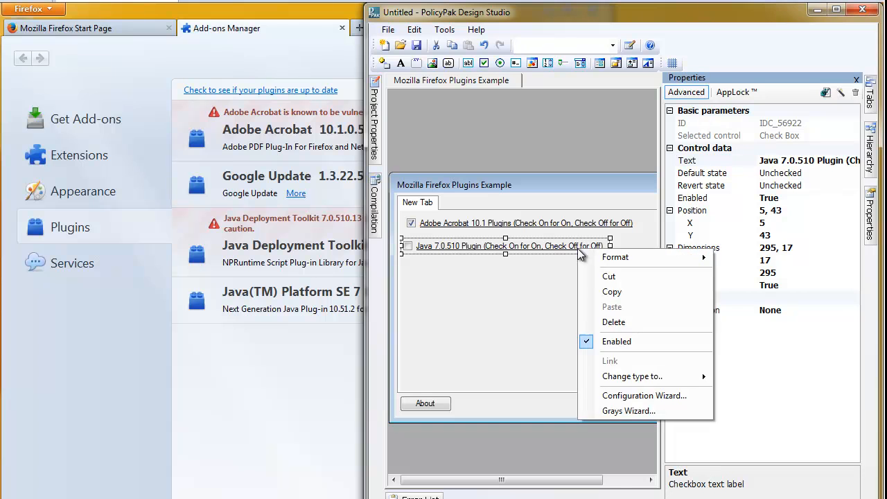
click(644, 396)
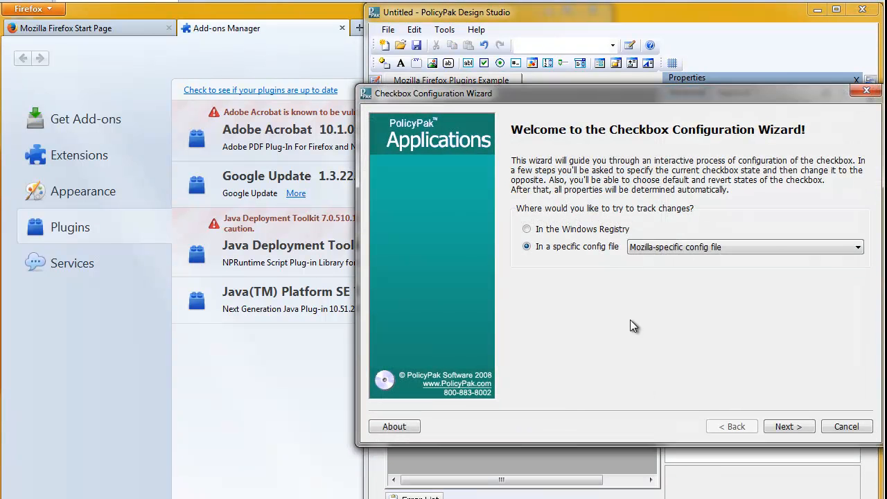
click(789, 426)
click(787, 428)
click(787, 428)
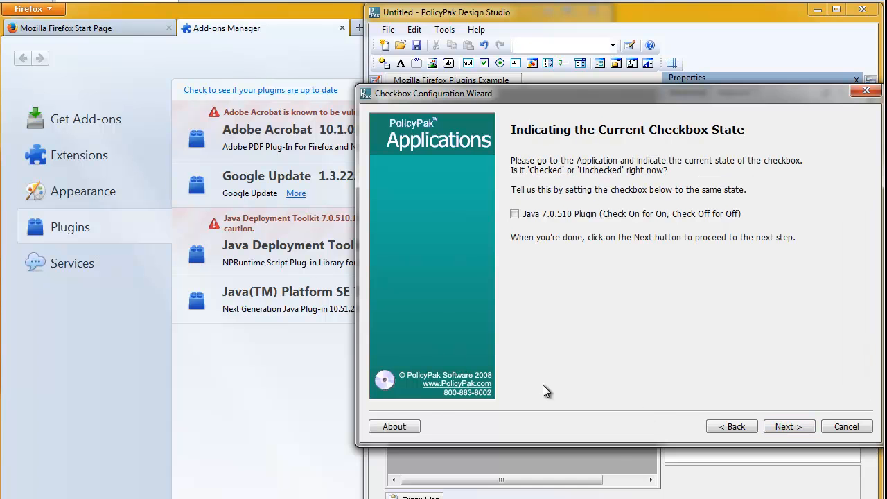
Check the Java Deployment Toolkit's state in Firefox and indicate the current checkbox state as checked in the wizard
click(291, 425)
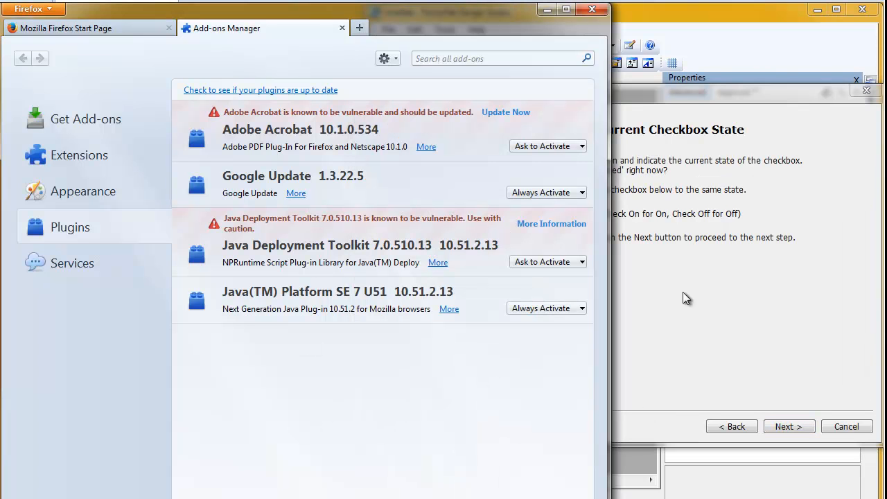
click(755, 340)
click(596, 218)
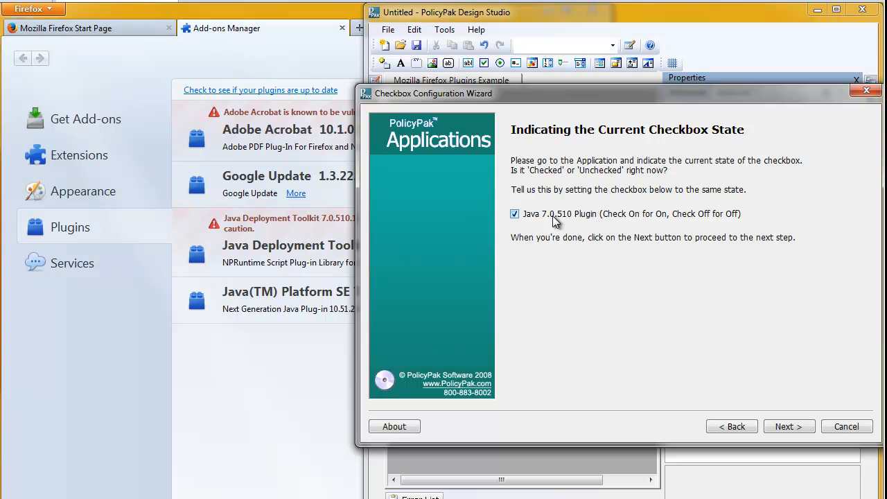
click(786, 427)
Set the Java Deployment Toolkit plugin to Never Activate in Firefox, and close the browser with its tabs
click(300, 386)
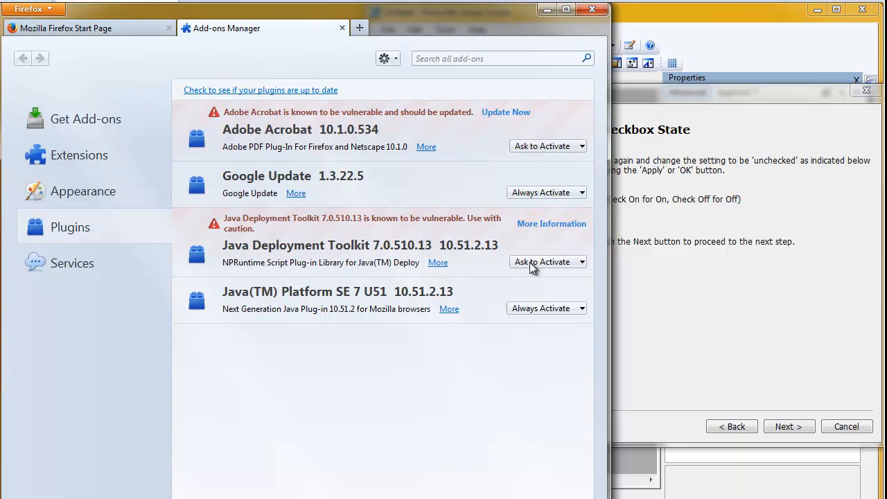
click(580, 262)
click(566, 289)
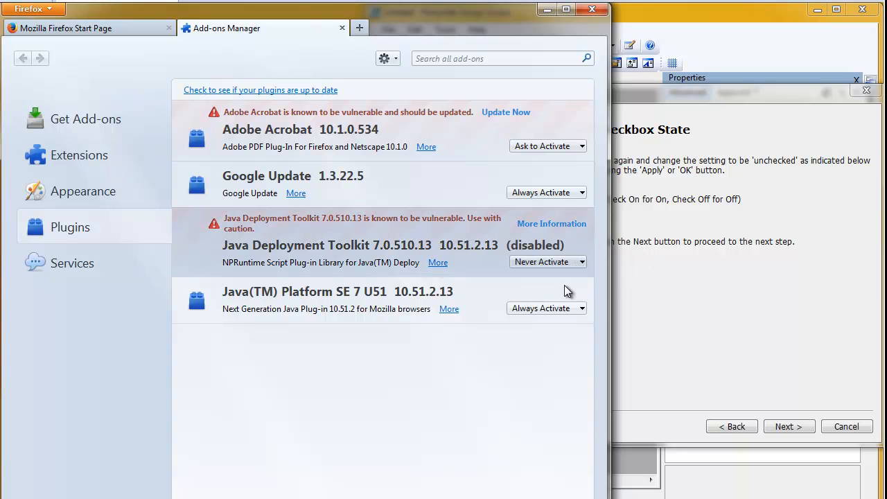
click(592, 9)
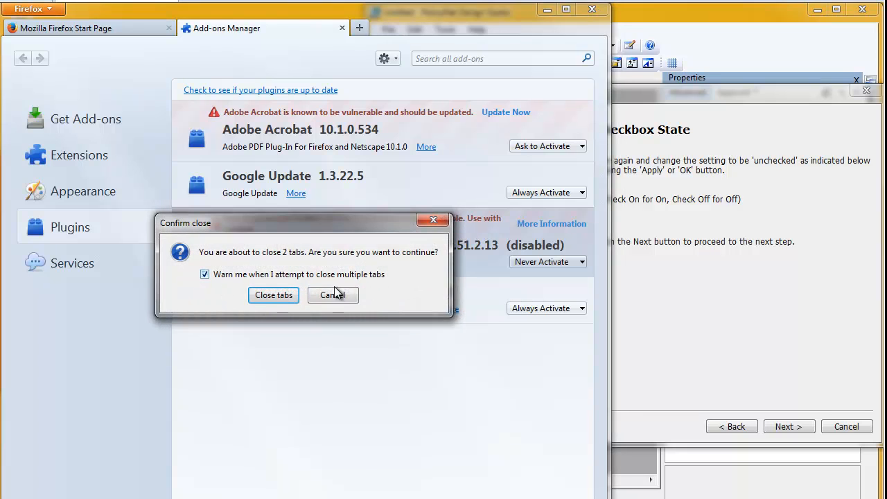
click(274, 295)
Capture the data changes, select the npdeployjava entry under the plugin.state key, and continue to the discovery results
click(788, 426)
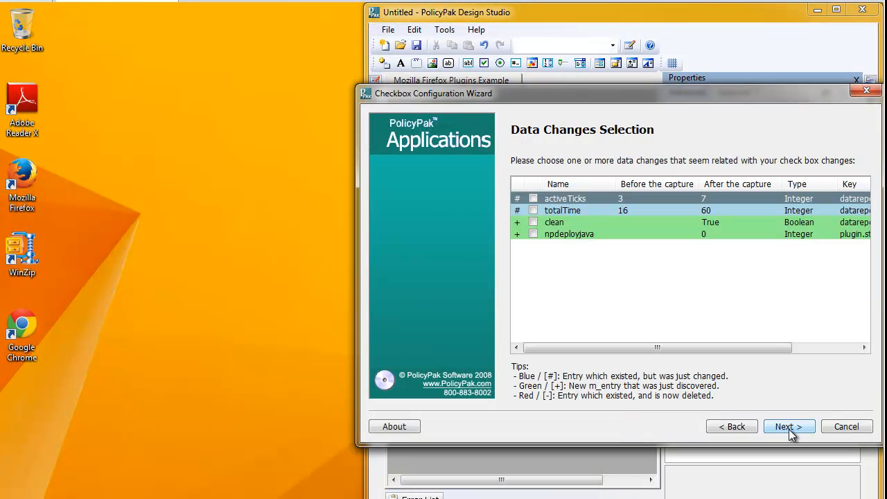
drag(726, 349, 806, 247)
drag(750, 346, 700, 350)
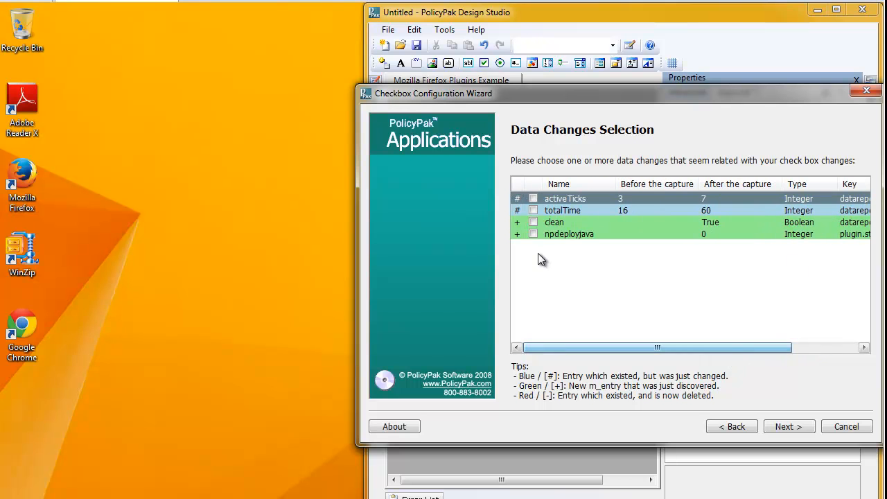
click(533, 234)
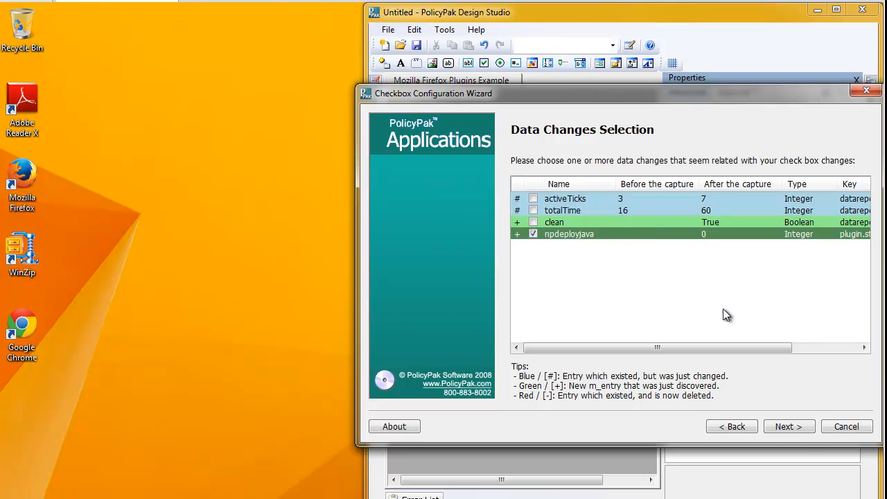
click(794, 424)
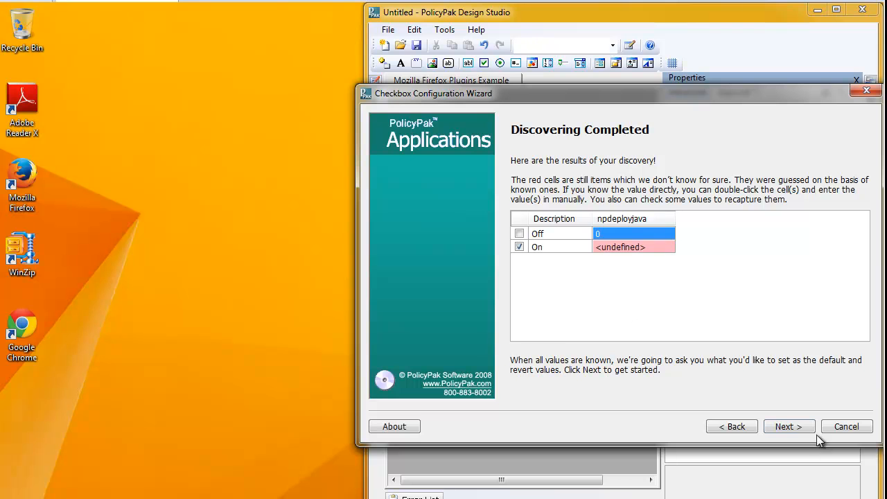
Proceed to recapturing the On state, set the Java Deployment Toolkit plugin to Ask to Activate in Firefox, and close the browser with its tabs
click(791, 427)
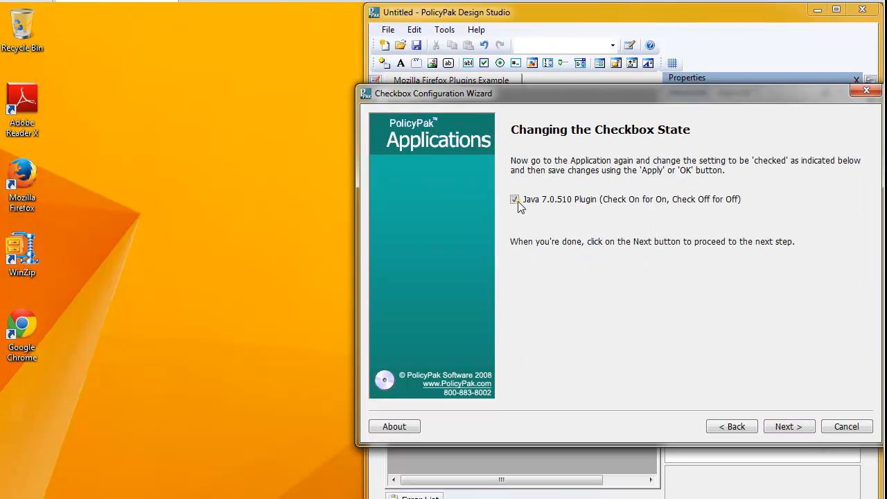
key(super)
click(60, 223)
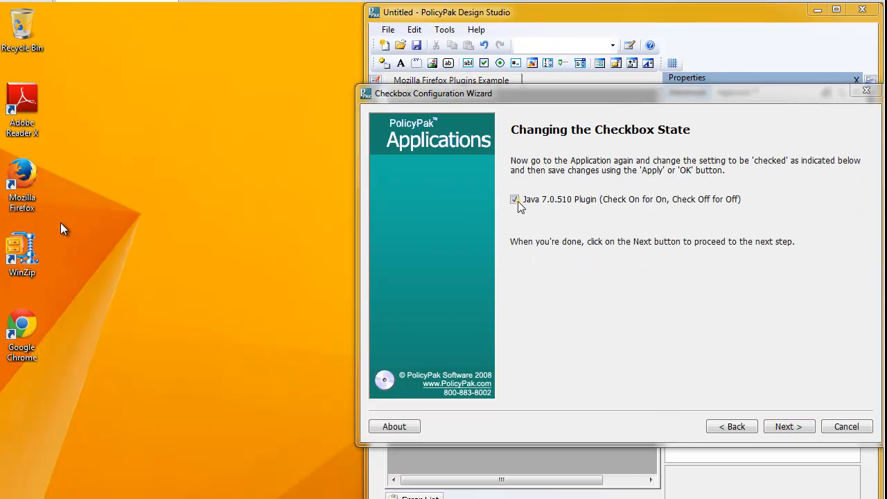
click(47, 10)
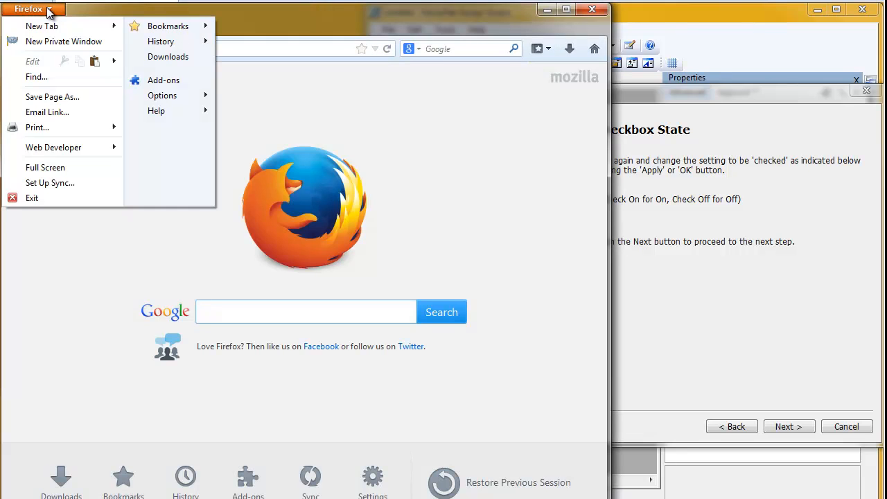
click(172, 83)
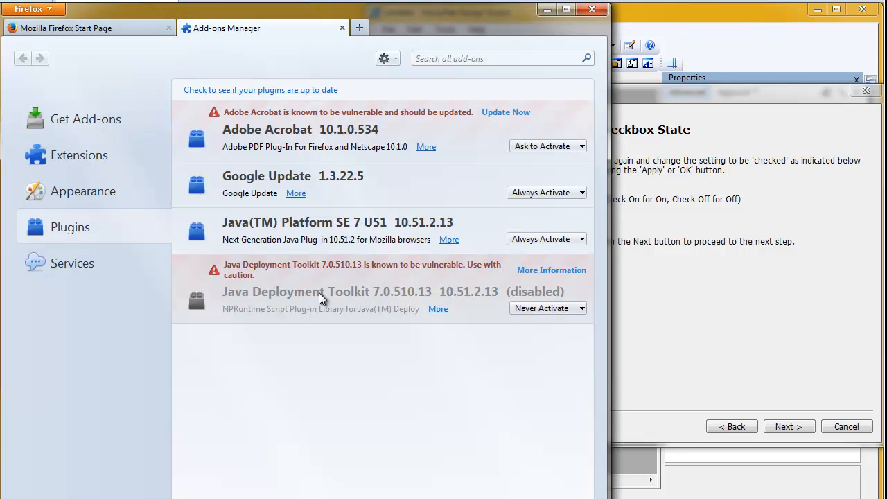
click(545, 307)
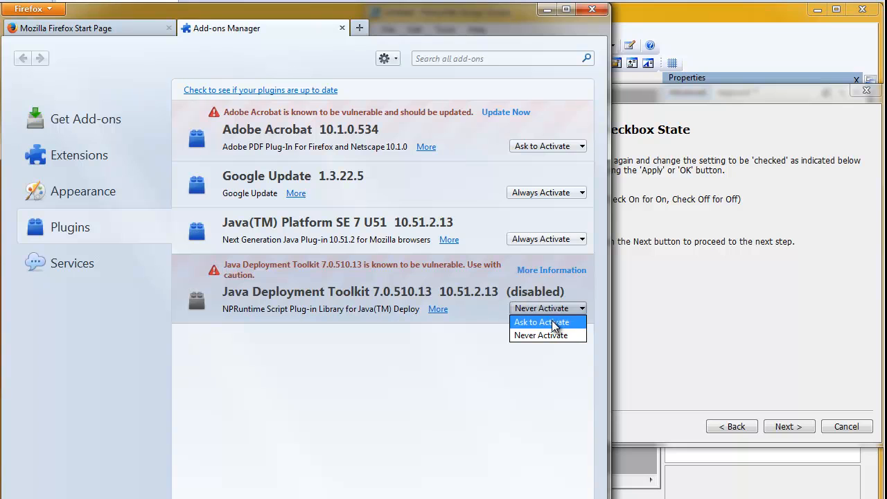
click(551, 322)
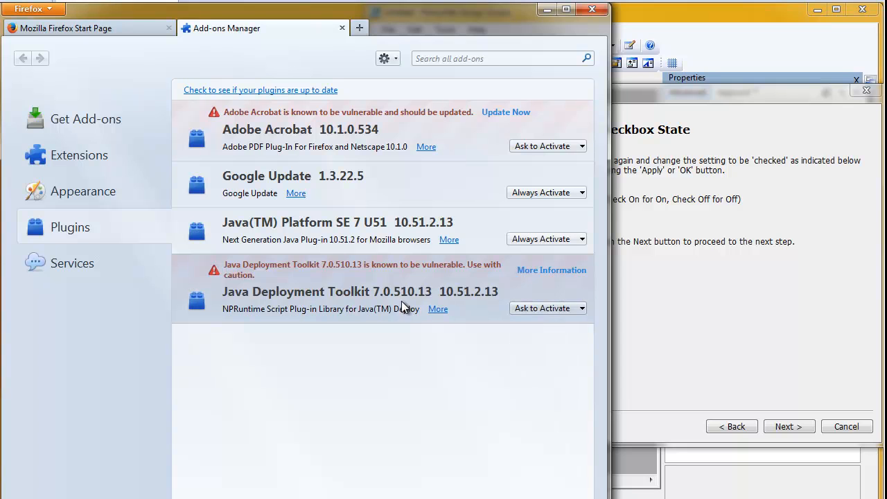
click(597, 12)
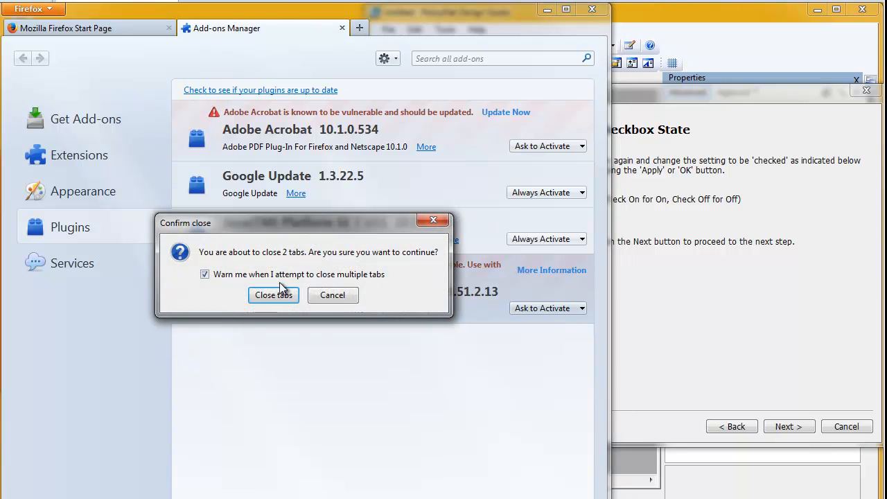
click(275, 294)
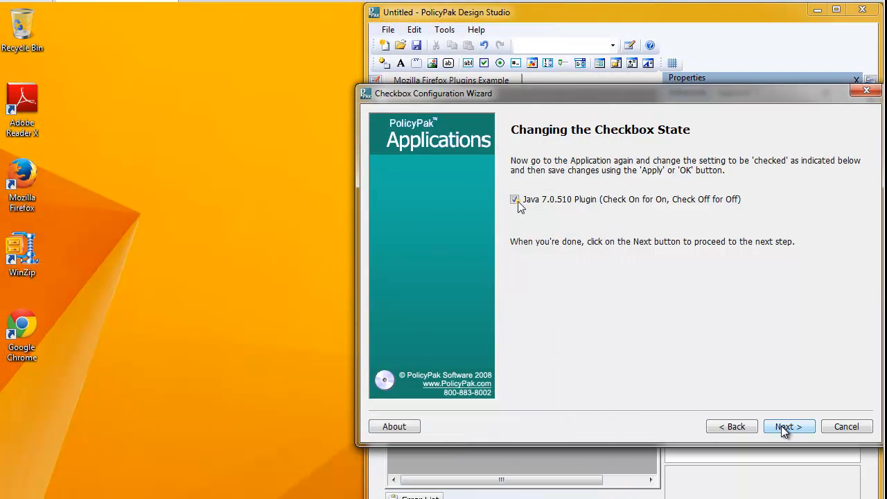
Capture the data changes, select the npdeployjava entry, and complete the wizard for the Java check box
click(785, 429)
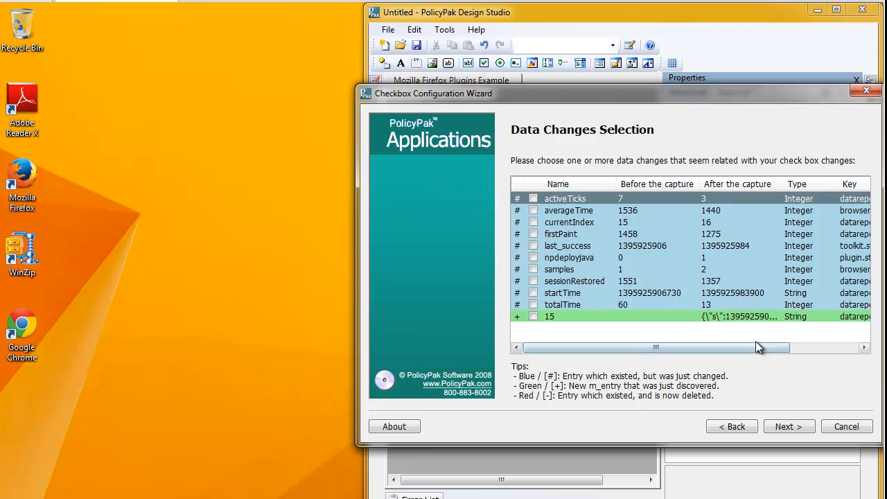
drag(770, 348, 834, 349)
click(798, 257)
drag(738, 347, 589, 345)
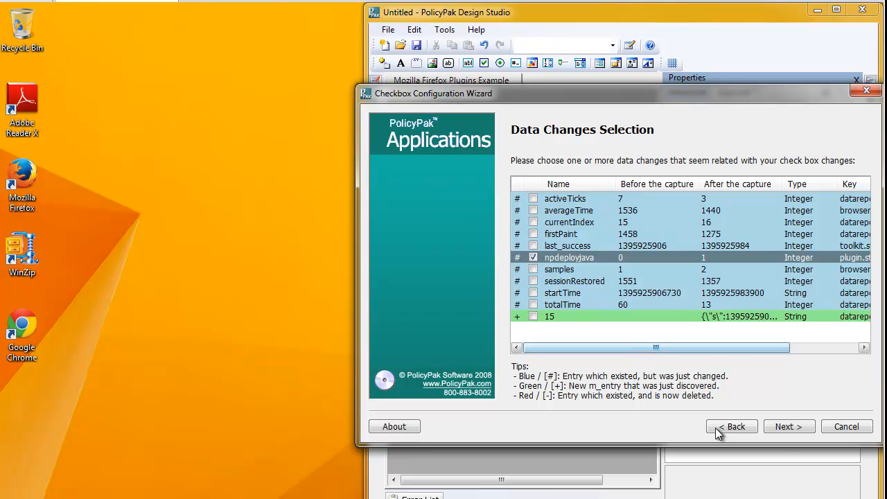
click(790, 426)
click(792, 425)
click(792, 425)
click(792, 425)
click(793, 424)
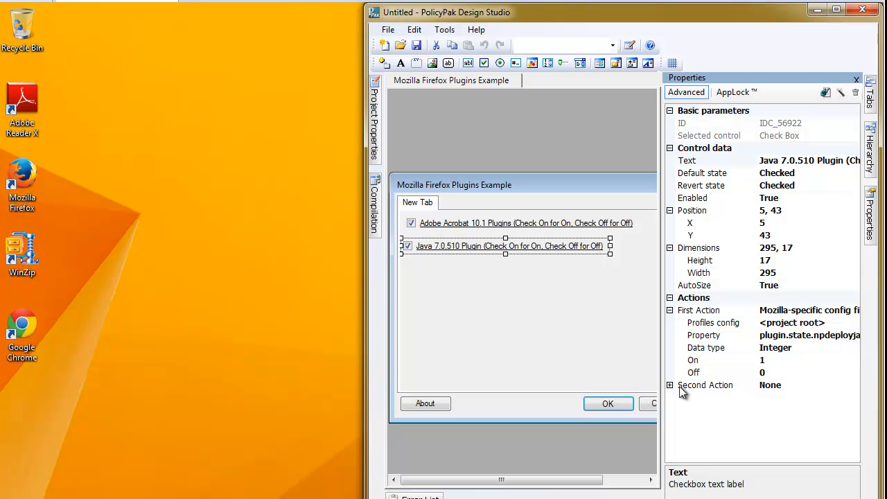
Open the plugin list in Firefox's Add-ons Manager to check the Java plugins' names
click(22, 182)
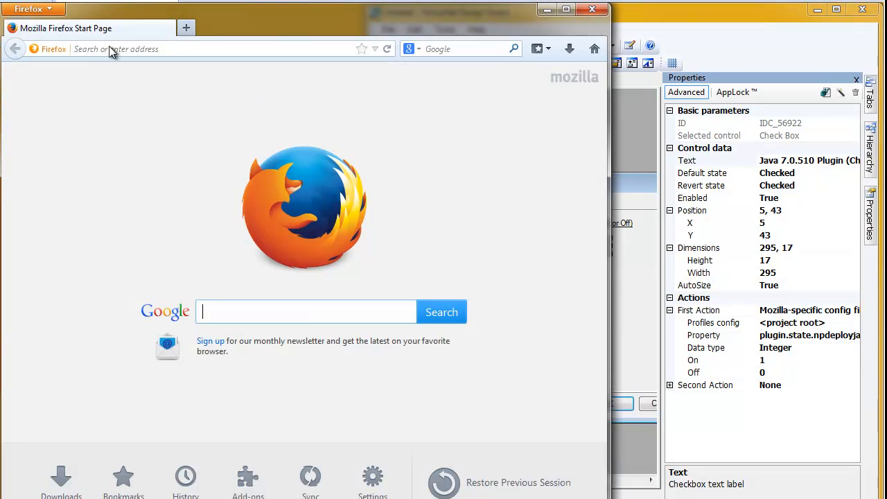
drag(355, 32, 351, 31)
click(24, 8)
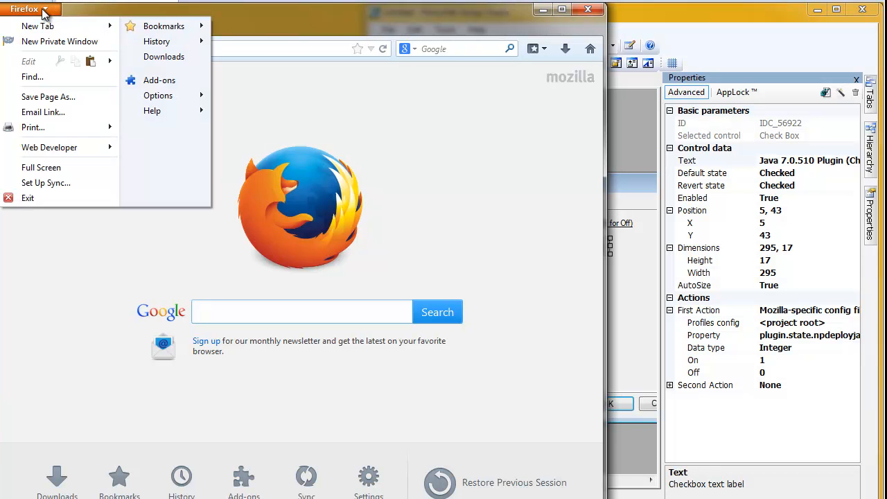
click(148, 80)
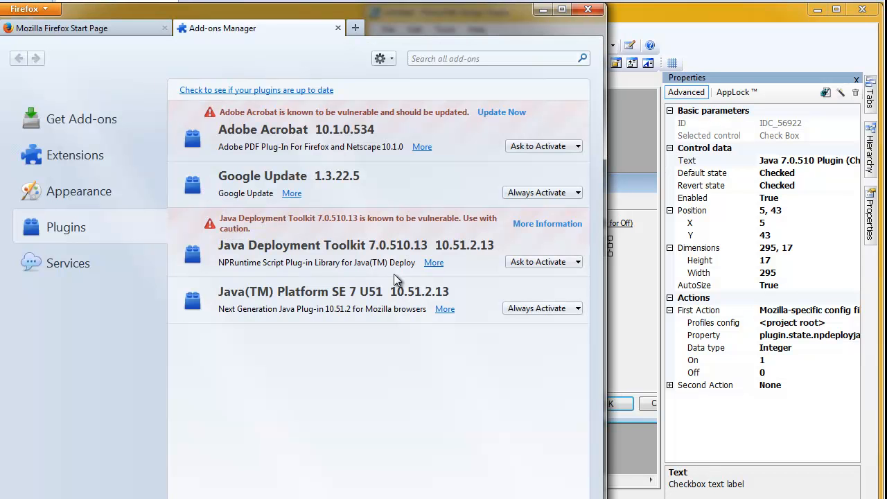
In PolicyPak Design Studio, change the Java check box's text to "Java Deployment Toolkit 7.0.510 Plugin (Check On for On, Check Off for Off)"
click(644, 159)
click(787, 160)
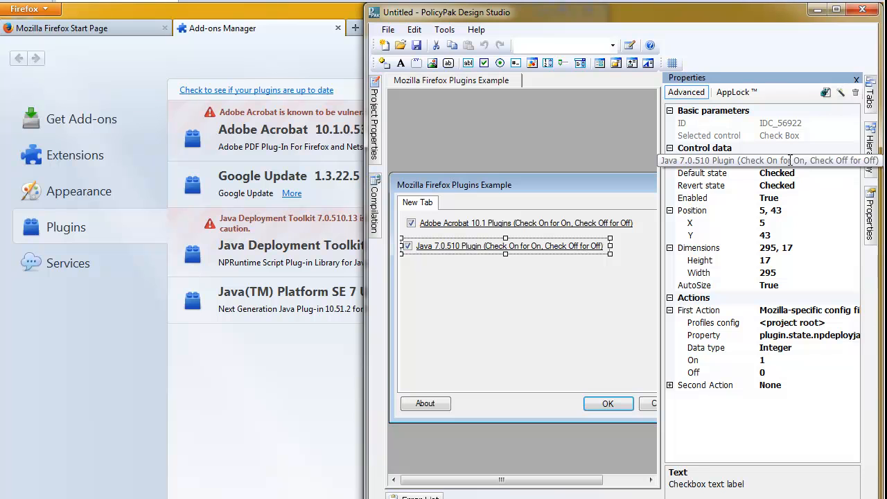
double_click(786, 160)
key(End)
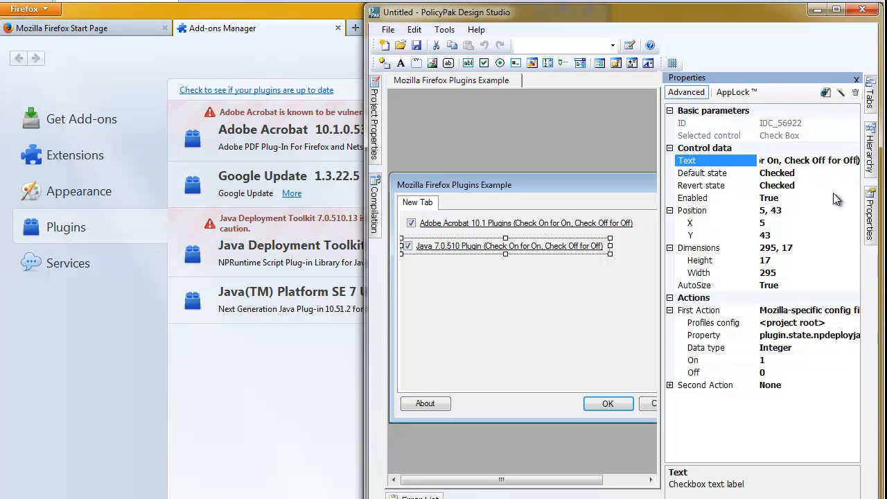
key(Left)
key(Left)
key(Left)
key(Left)
key(Left)
key(Left)
key(Left)
key(Left)
key(Left)
key(Left)
key(Left)
key(Left)
key(Left)
key(Left)
key(Left)
key(Left)
key(Left)
key(Left)
key(Left)
key(Left)
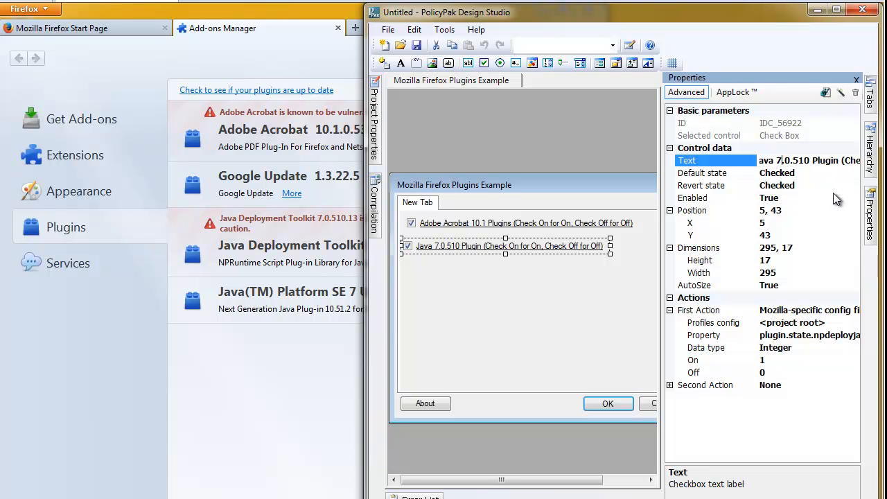
key(Right)
key(Right)
key(Right)
key(Right)
key(Right)
text(Deployme)
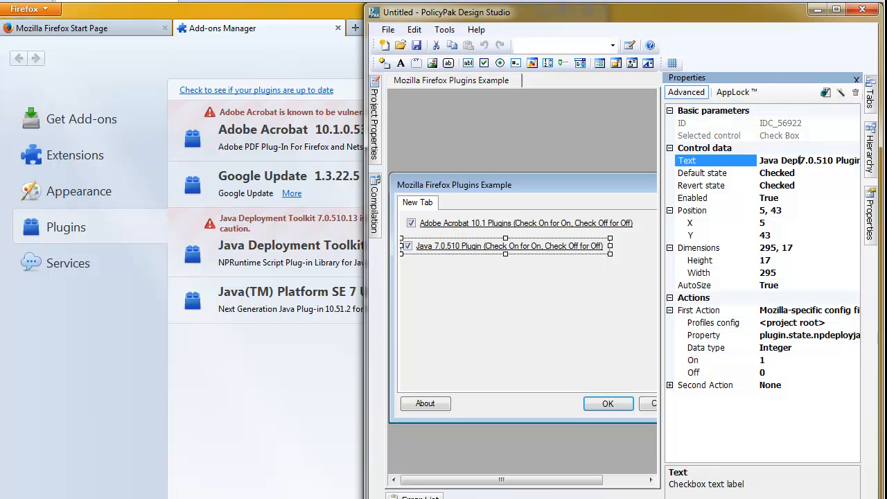
text(nt Toolkiy 7.0.5)
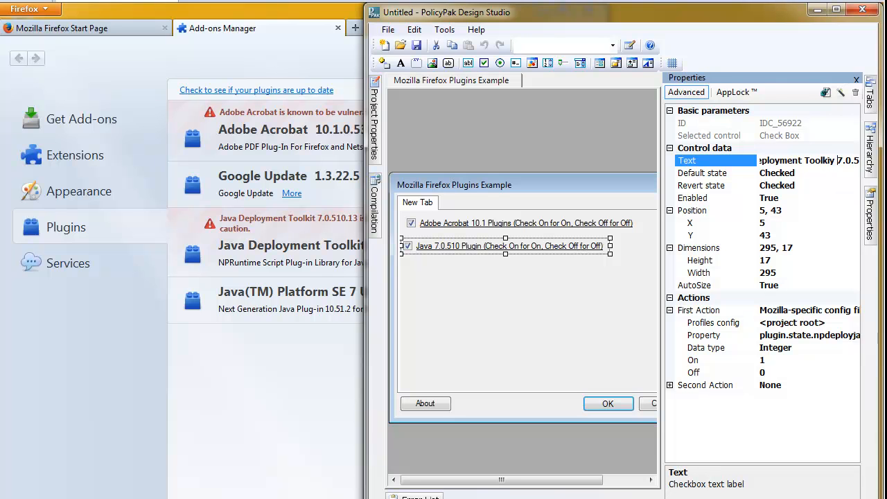
key(Return)
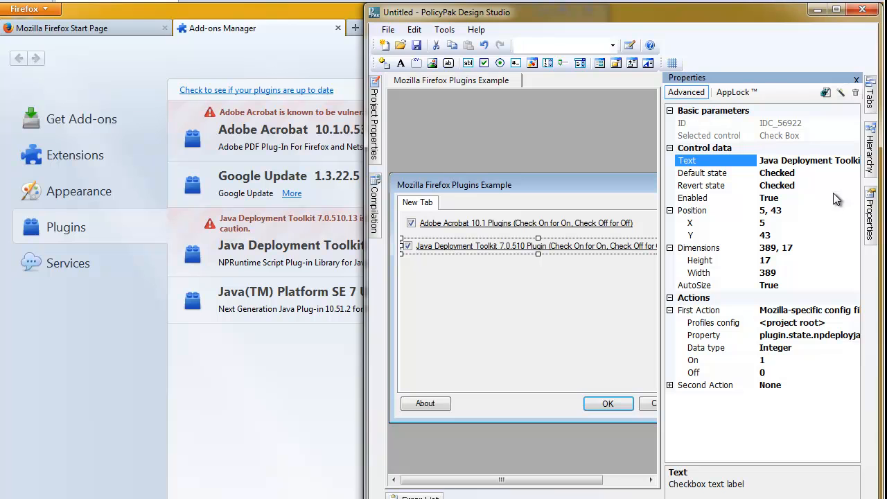
Add a third check box below the Java Deployment Toolkit one, at position 5, 77
click(266, 386)
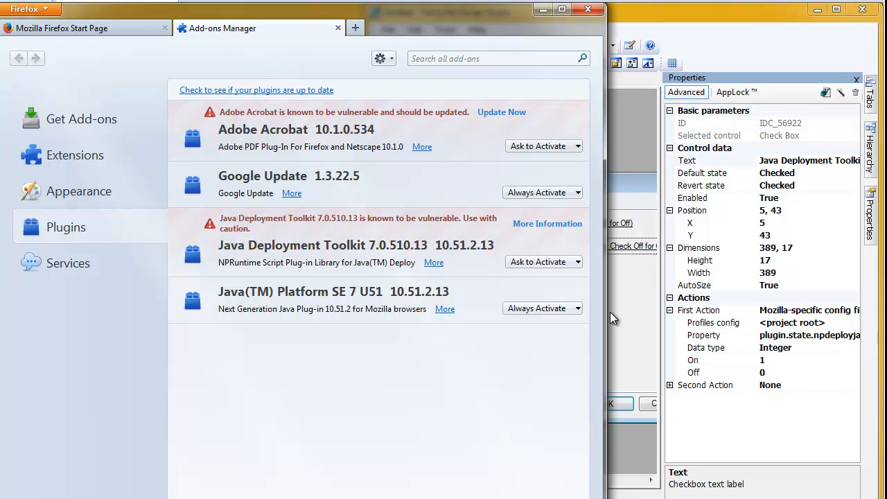
click(628, 314)
click(484, 63)
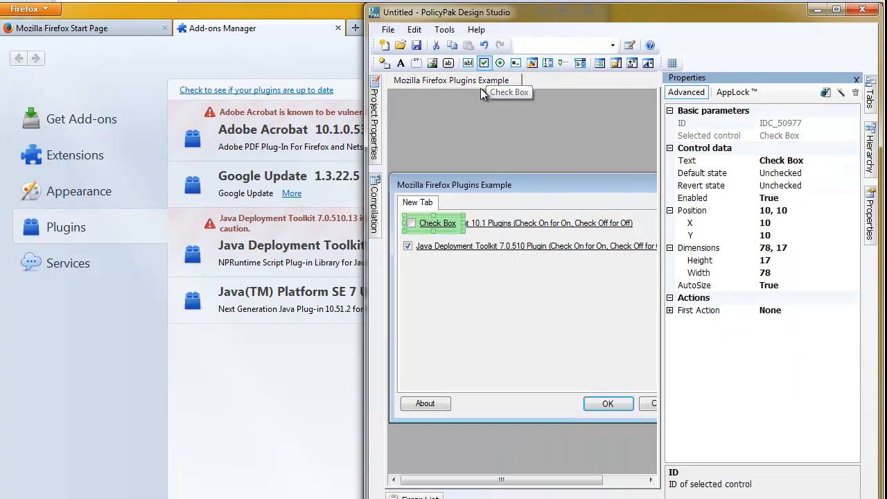
drag(438, 222, 435, 269)
Set the new check box's text to "Java Platform 7 U 51 (Check On for On, Check Off for Off)"
click(803, 160)
click(803, 160)
text(Java Pl)
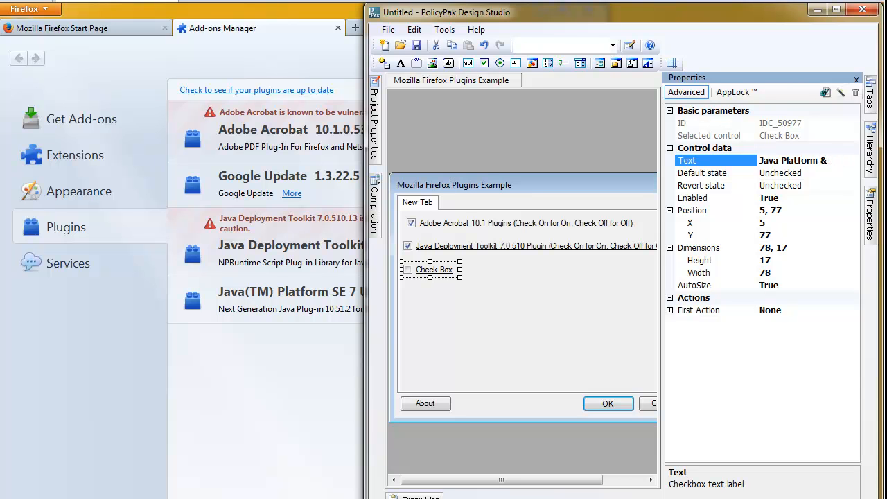
text(atform 7 U 51 (Check on)
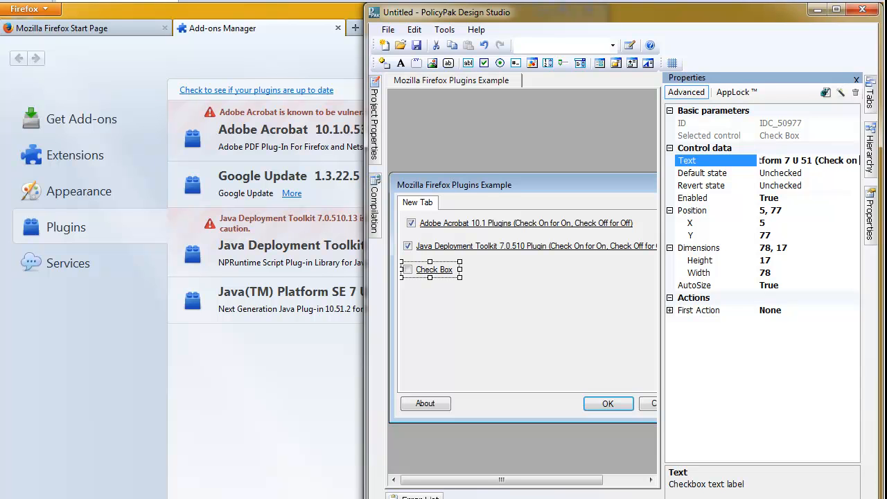
text( f)
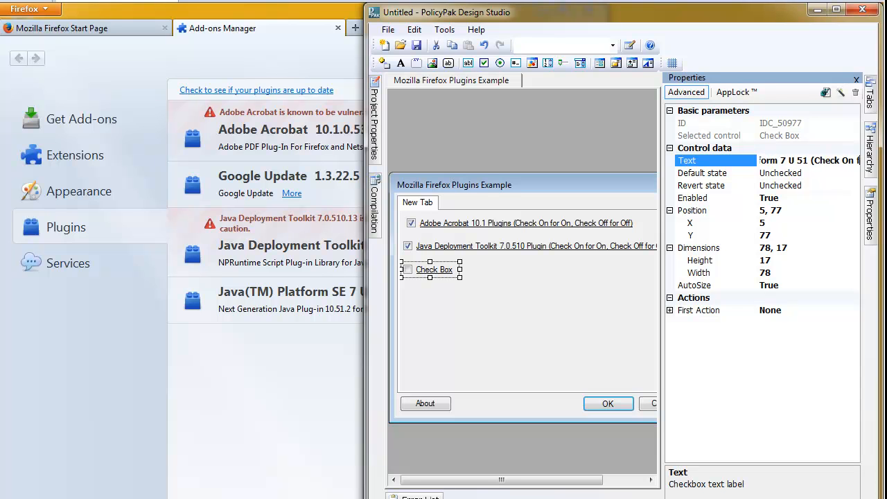
text(or On,)
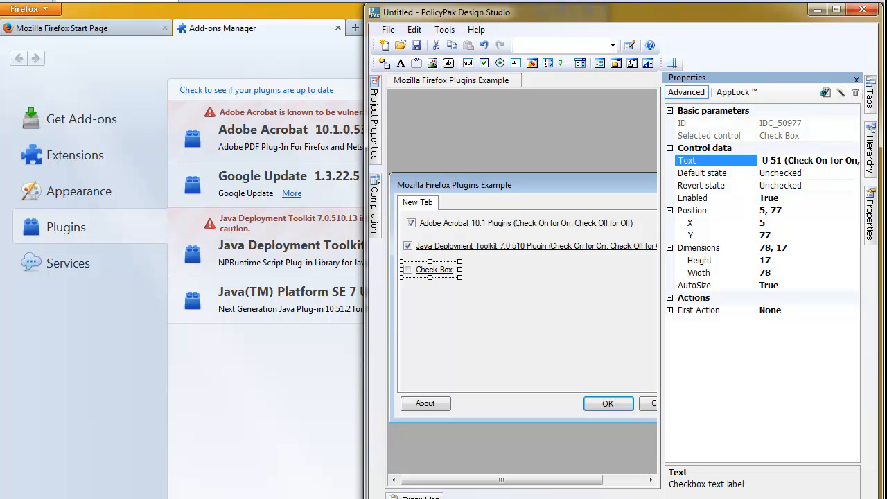
text( Check Off for Off))
key(Return)
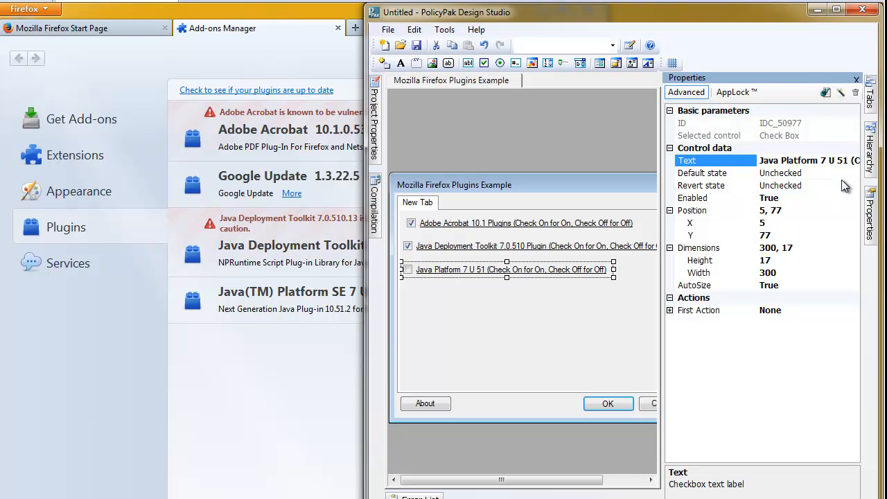
Run the Configuration Wizard on the Java Platform check box, keeping the Mozilla-specific config file tracking, up to indicating the current state
right_click(541, 271)
click(623, 419)
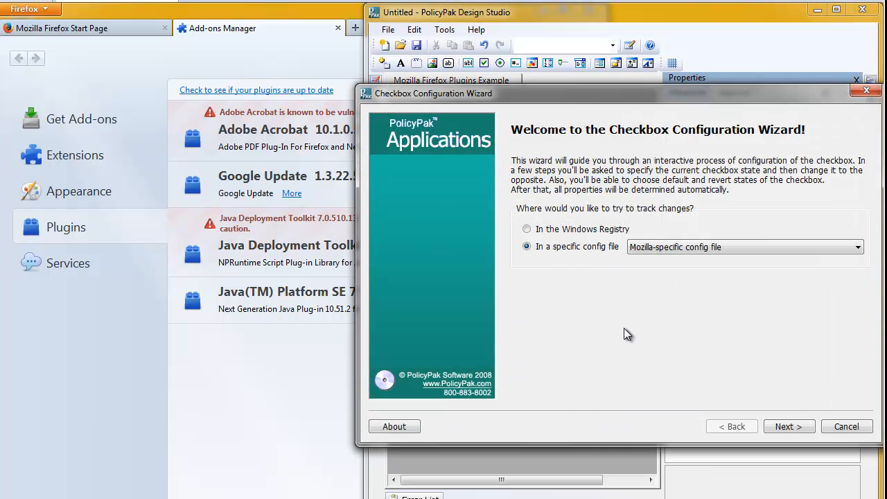
key(Return)
key(Return)
key(Return)
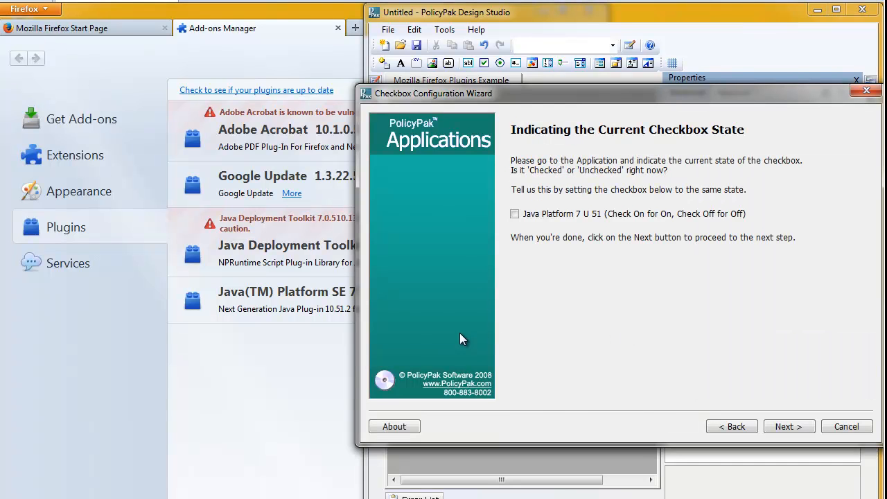
Check the Java Platform plugin's state in Firefox and indicate the current checkbox state as checked in the wizard
click(278, 380)
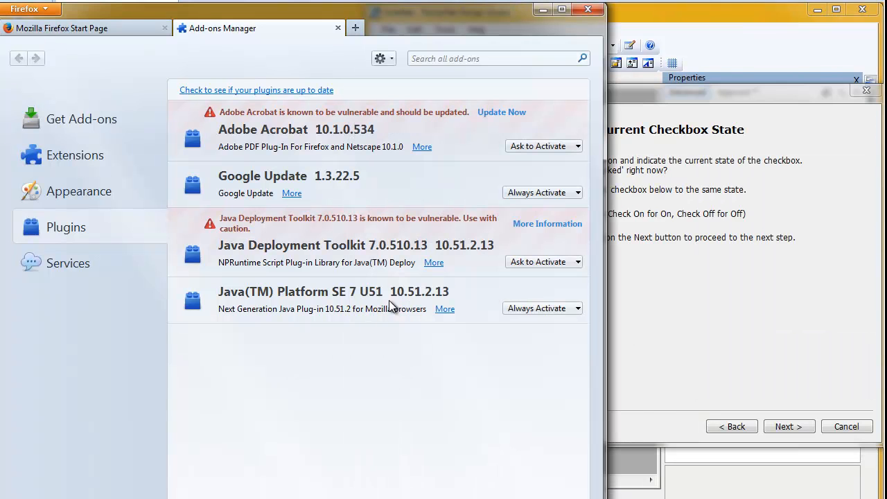
click(607, 231)
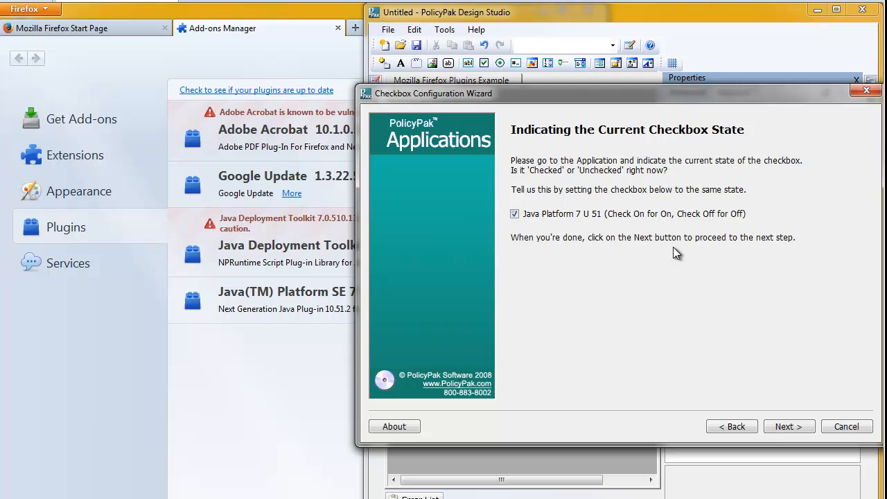
click(786, 427)
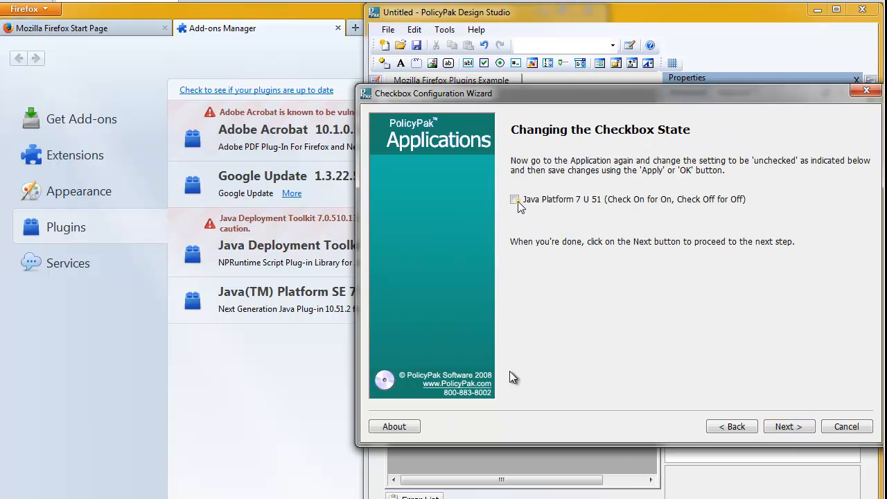
Set the Java Platform SE 7 U51 plugin to Never Activate in Firefox and close the browser
click(312, 381)
click(539, 311)
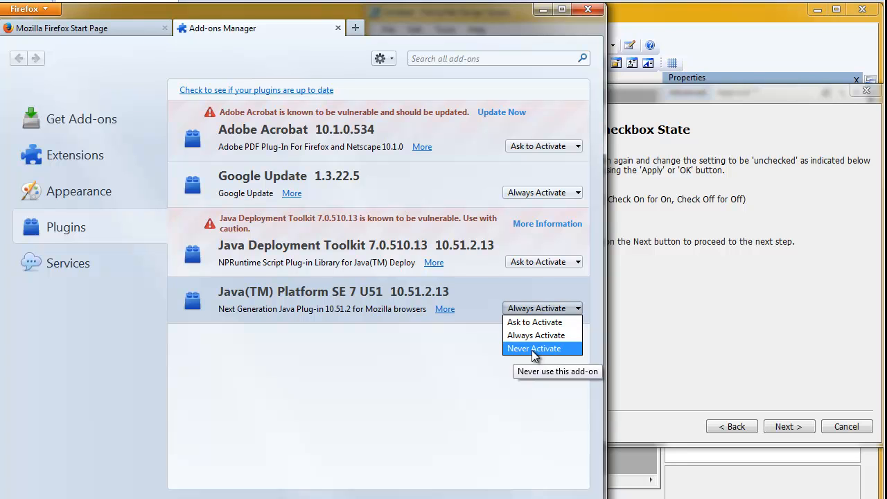
click(531, 350)
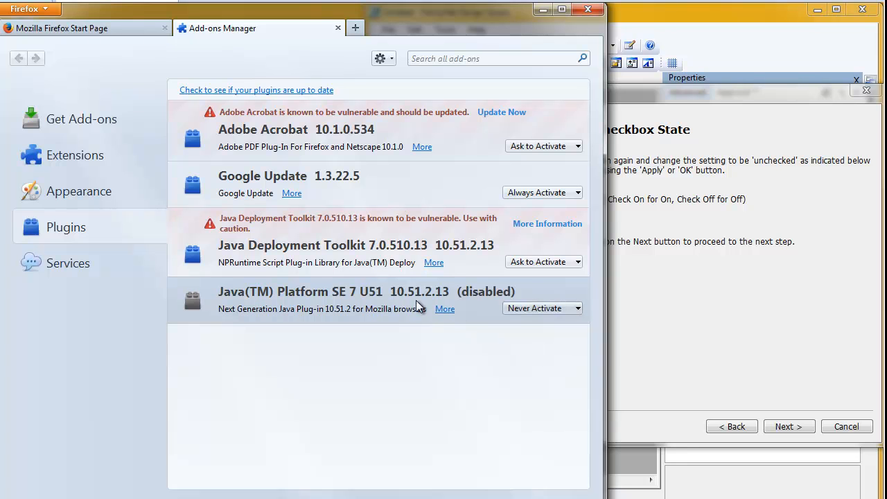
click(588, 9)
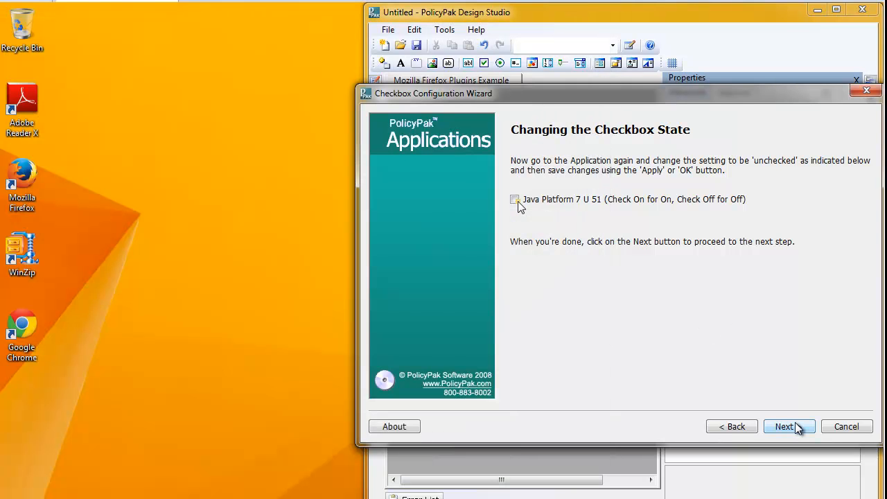
Choose the java entry as the data change related to the check box and mark the On state for recapture
click(797, 428)
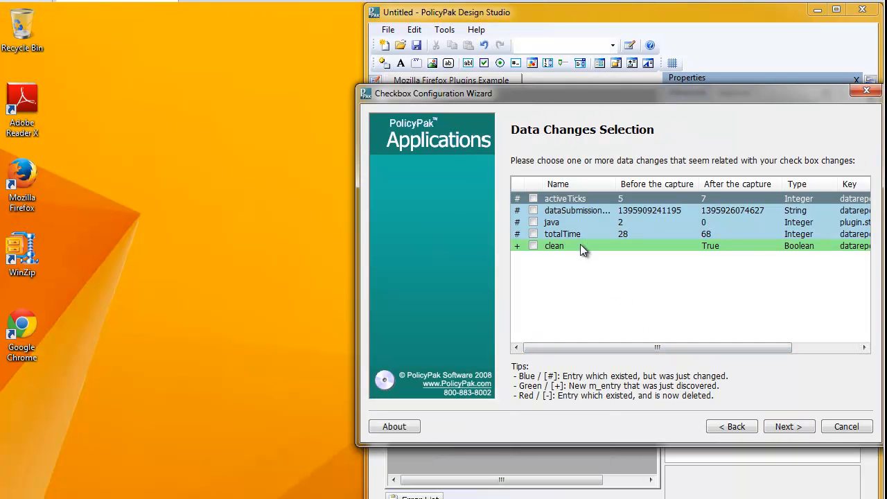
drag(742, 346, 787, 345)
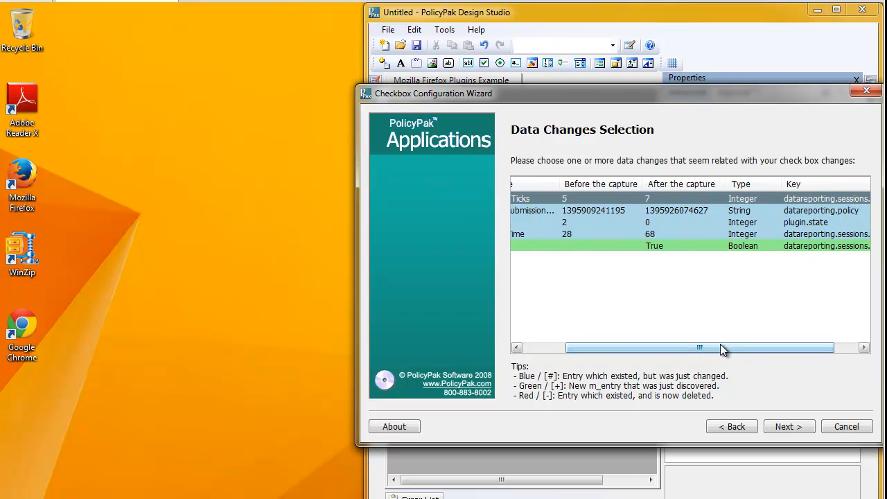
drag(720, 346, 598, 327)
click(533, 222)
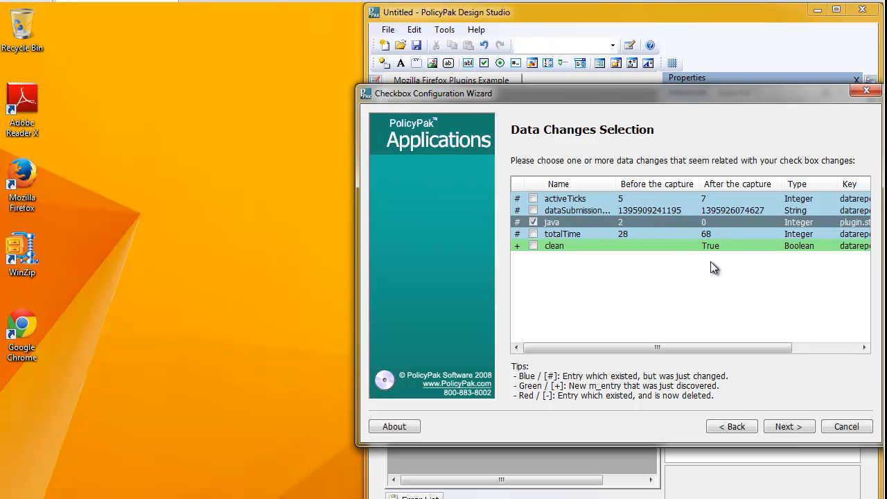
click(790, 427)
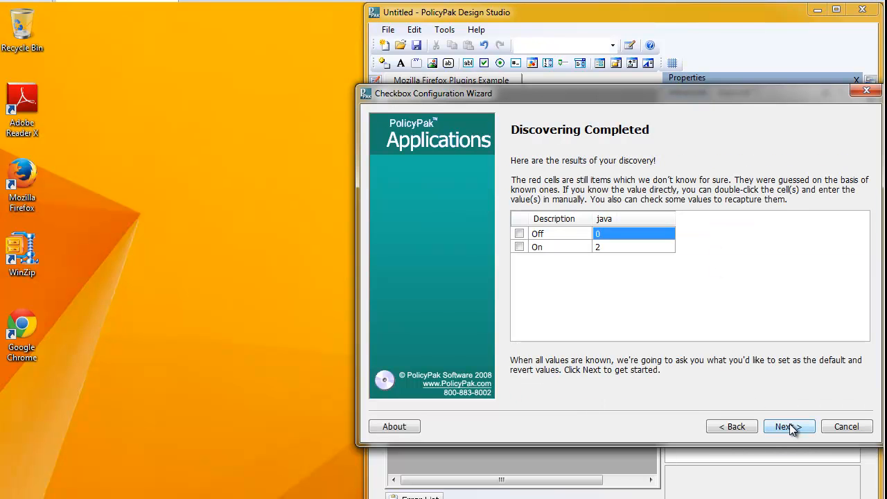
click(520, 248)
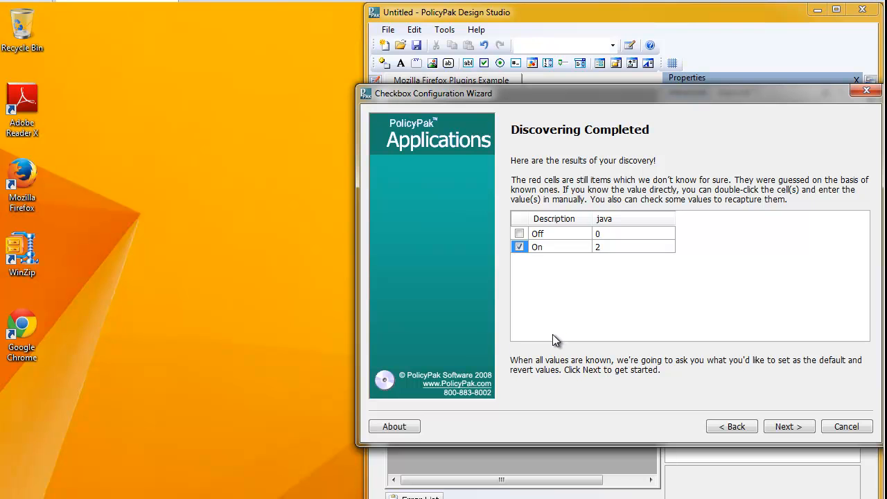
click(789, 426)
Set the Java Platform SE 7 U51 plugin to Always Activate in Firefox and close the browser
click(3, 496)
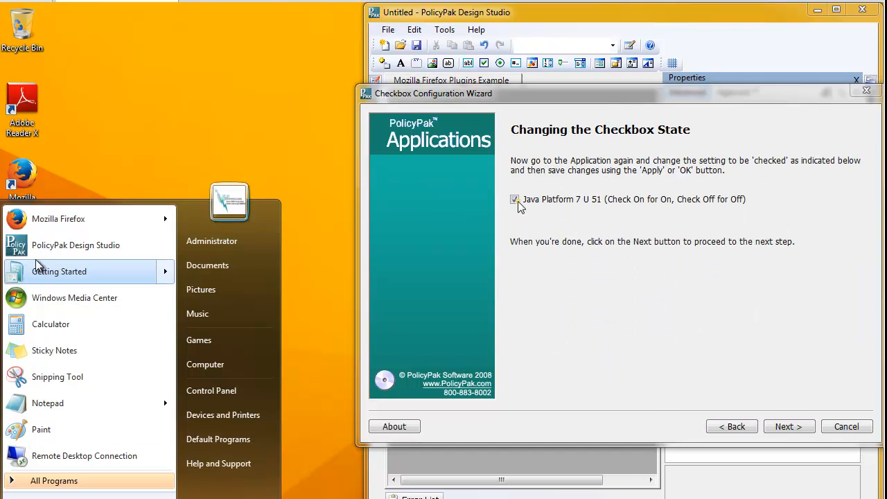
click(43, 218)
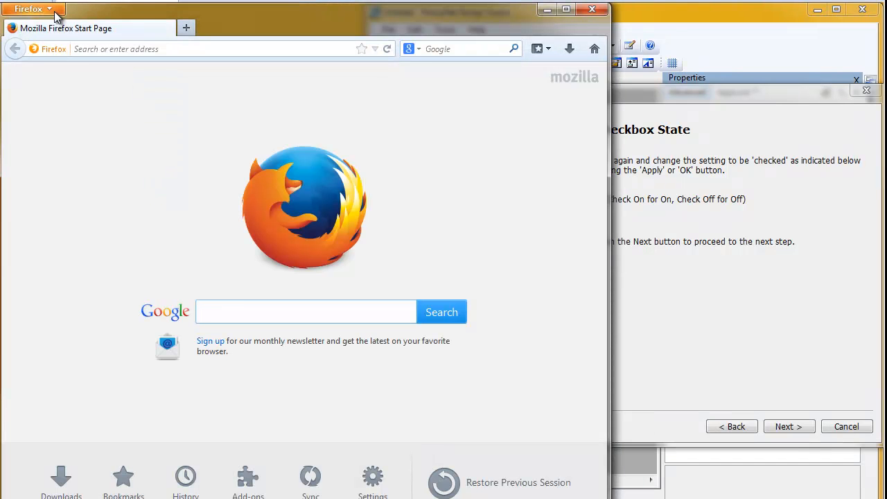
click(56, 16)
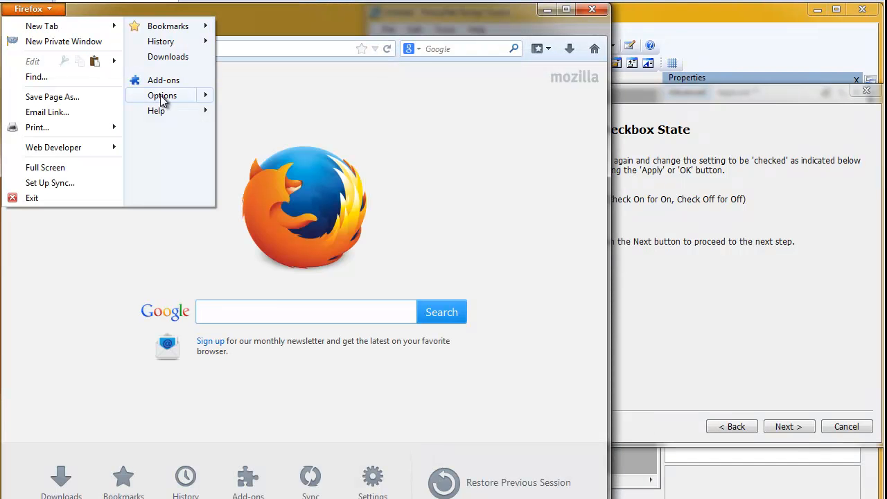
click(167, 81)
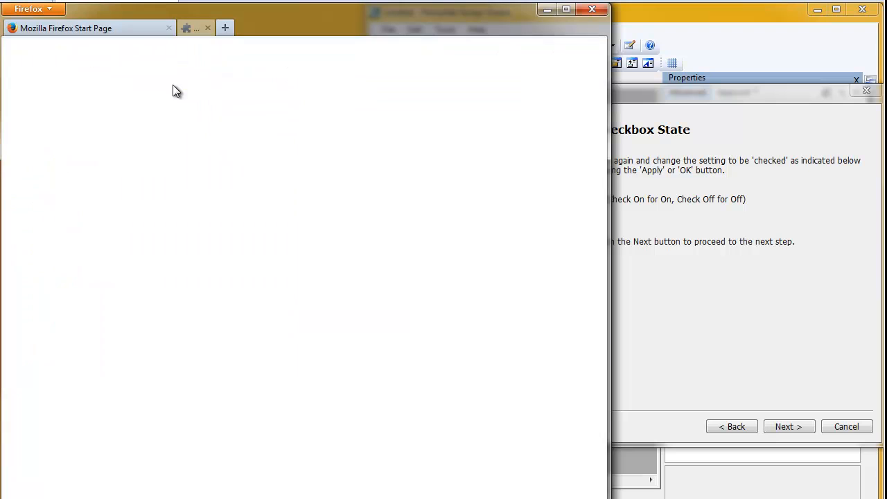
click(534, 309)
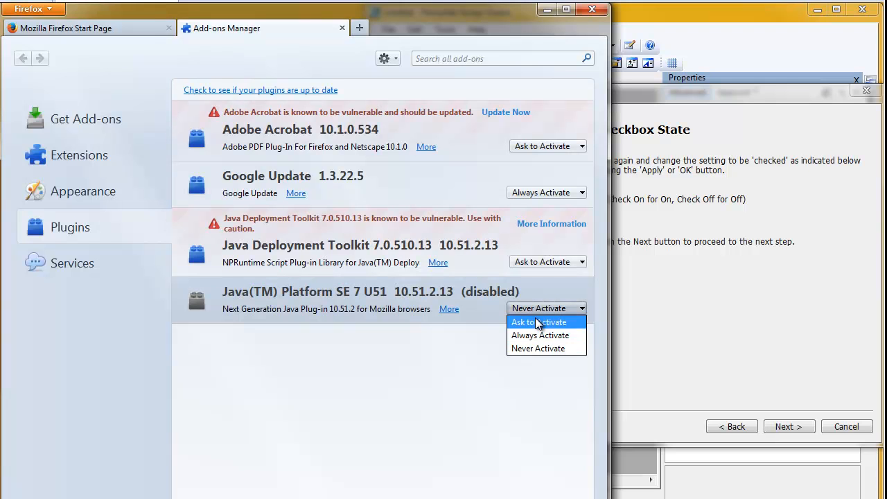
click(540, 334)
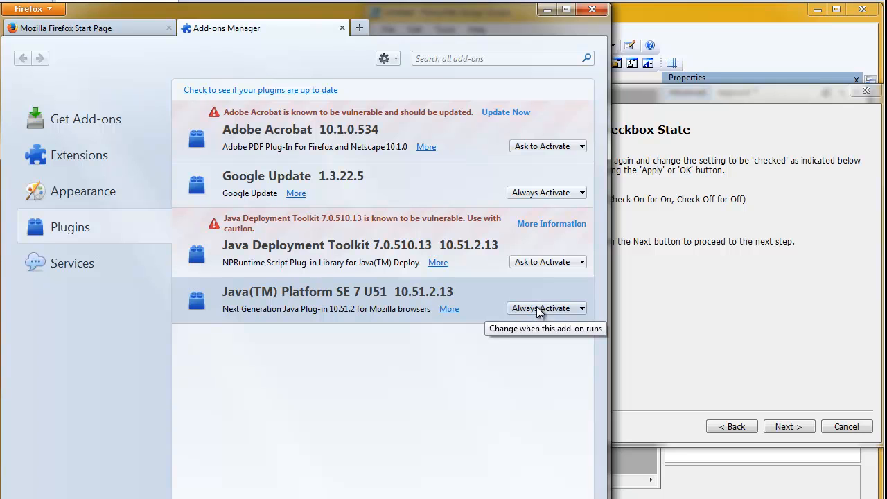
click(540, 310)
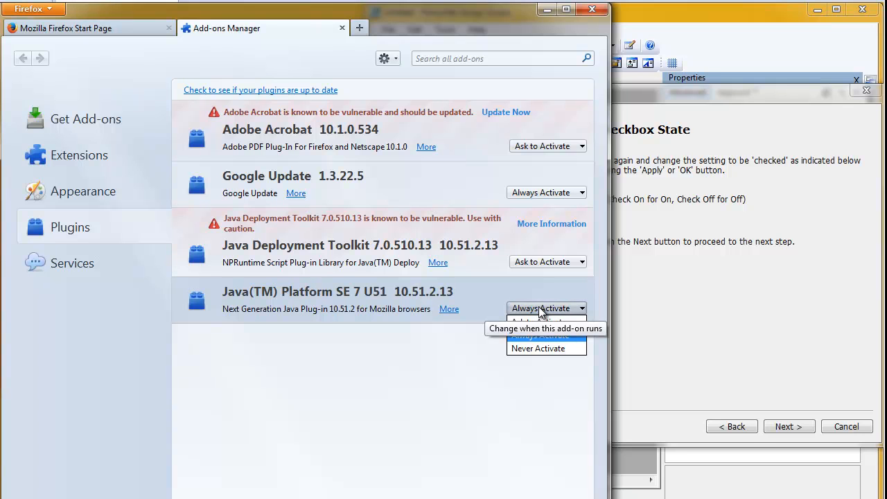
click(540, 310)
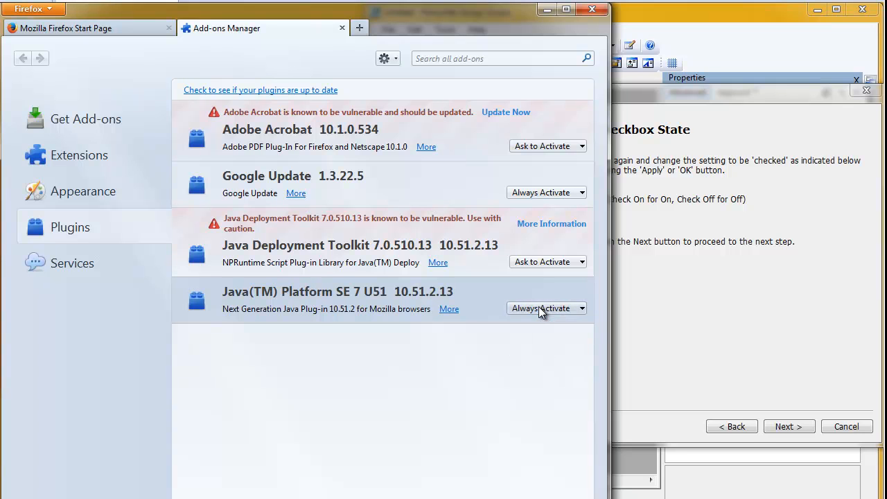
click(592, 12)
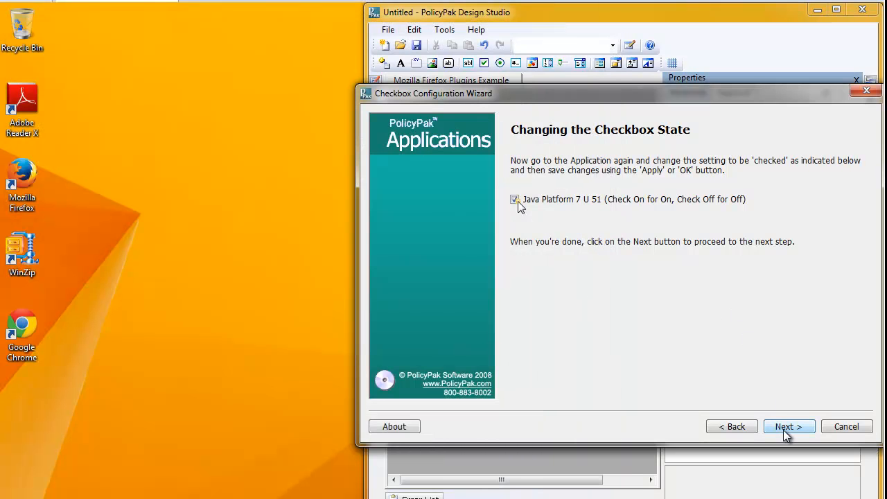
Choose the java entry as the recaptured data change and finish the Checkbox Configuration Wizard, keeping the offered default and revert states
click(787, 427)
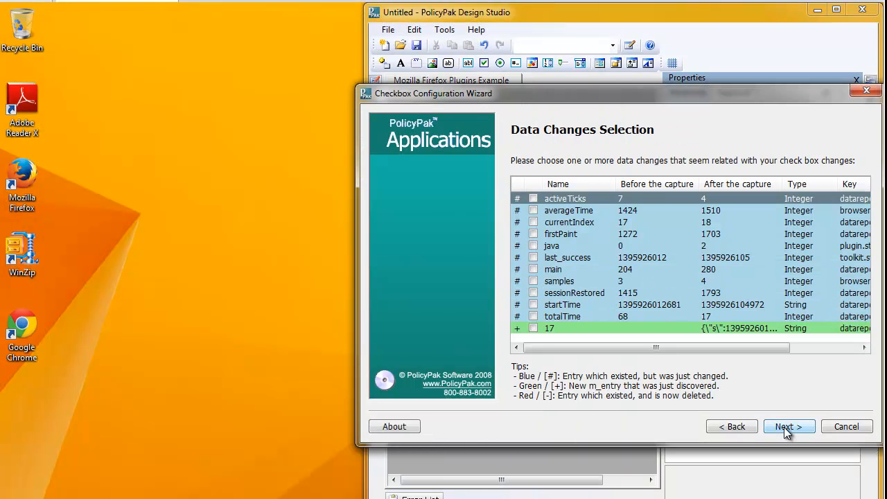
drag(570, 348, 549, 338)
click(533, 246)
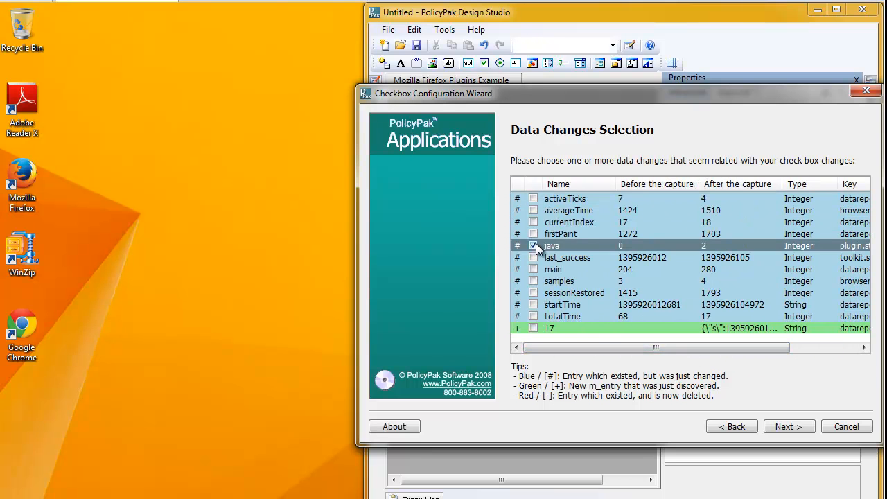
click(792, 426)
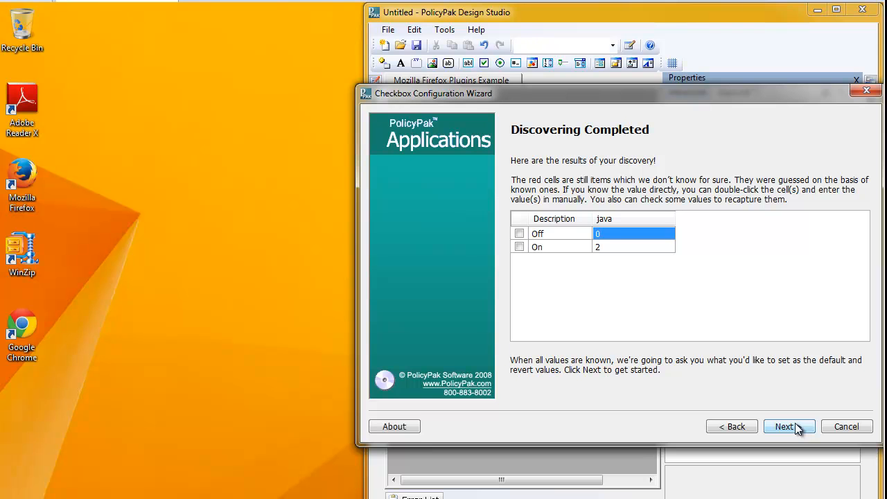
click(794, 426)
click(798, 426)
click(798, 427)
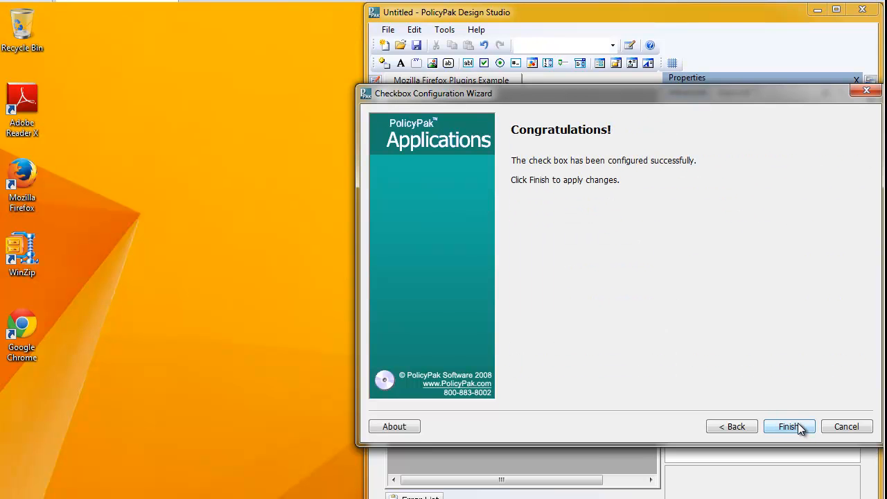
click(798, 426)
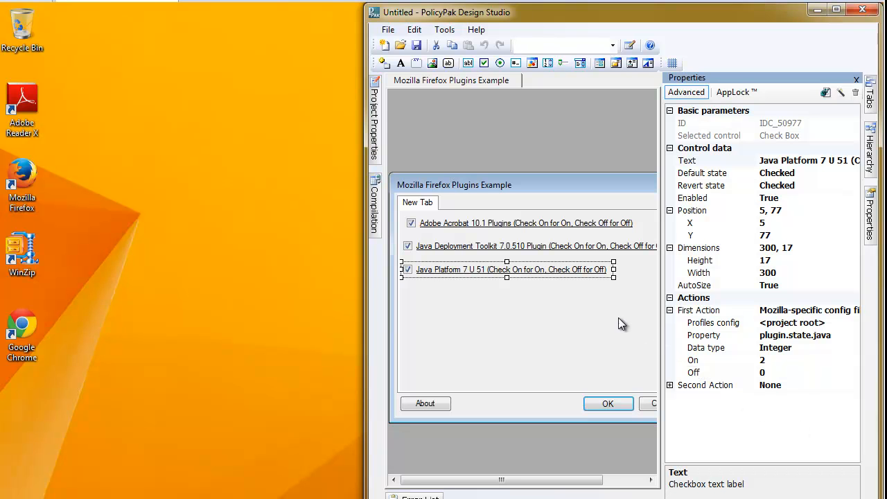
Save the project as "Firefox Plugins Example" in the Projects folder
click(387, 30)
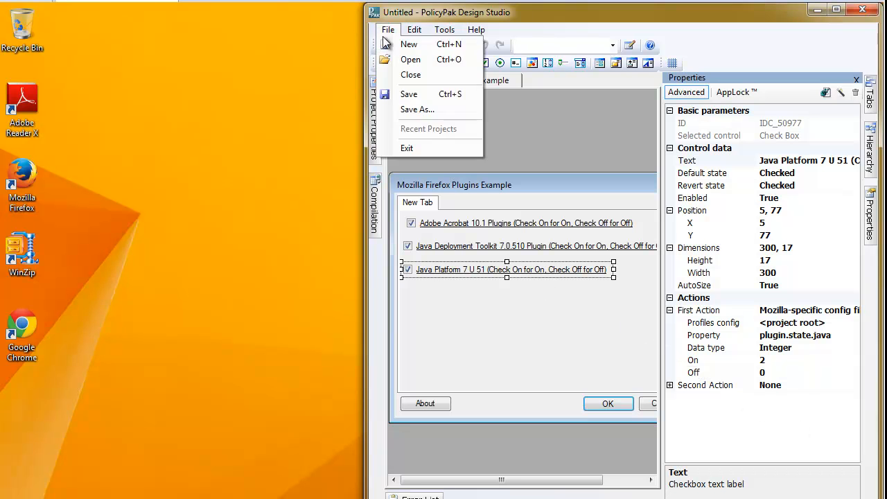
click(413, 109)
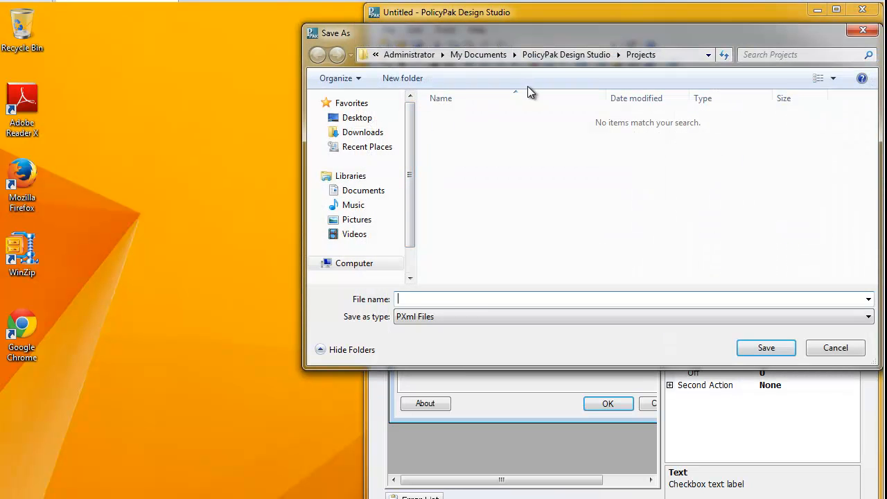
text(Firefox Plugins Example)
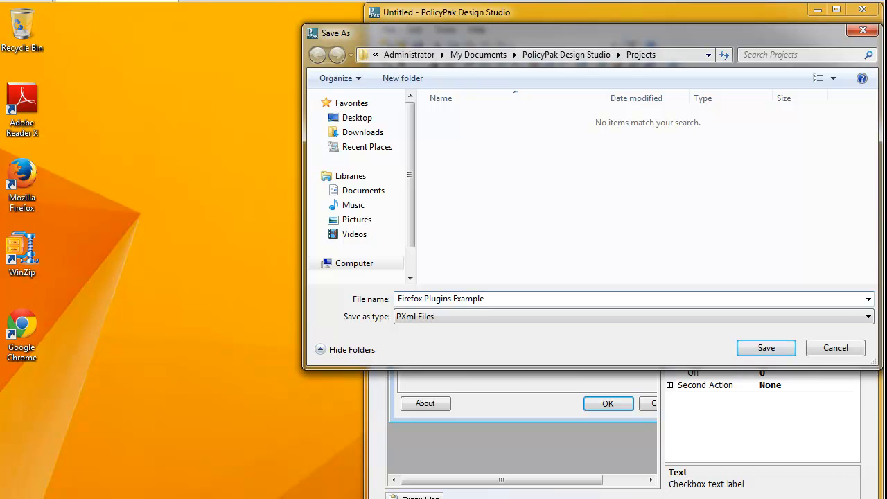
key(Return)
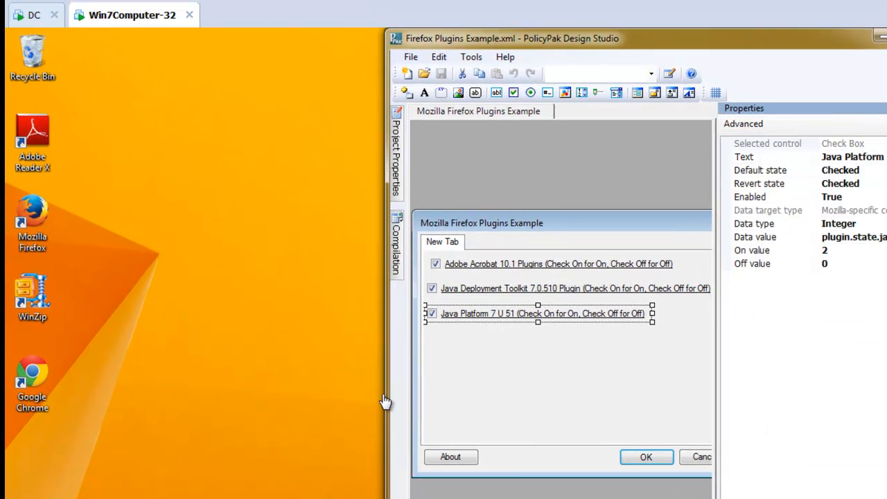
Widen the Design Studio window, then save the pXML and compile the project DLL to the standard location
drag(386, 396, 210, 368)
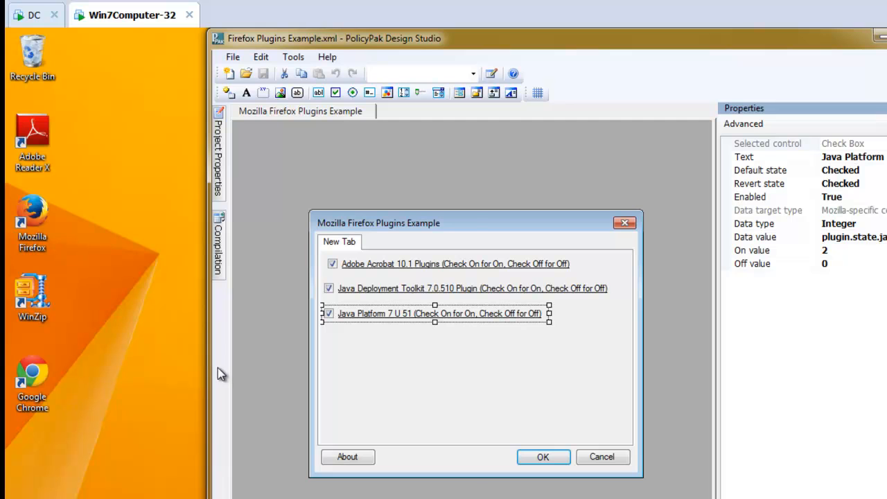
mouse_move(219, 267)
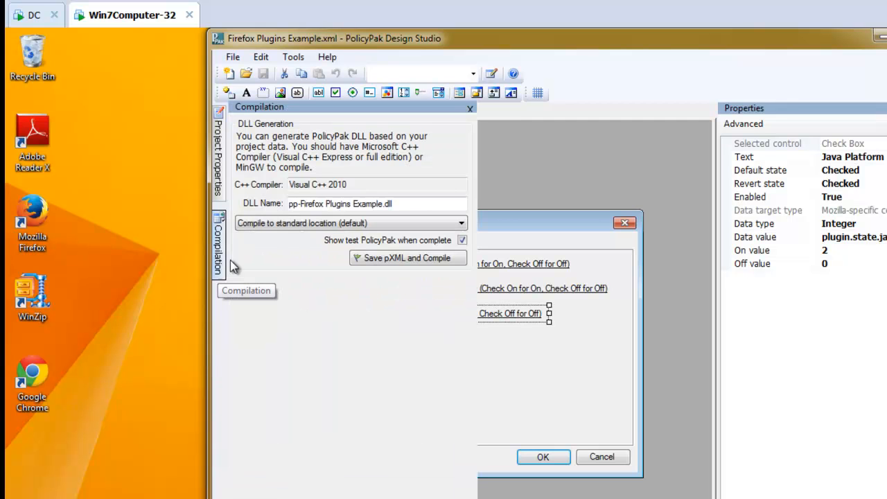
click(401, 261)
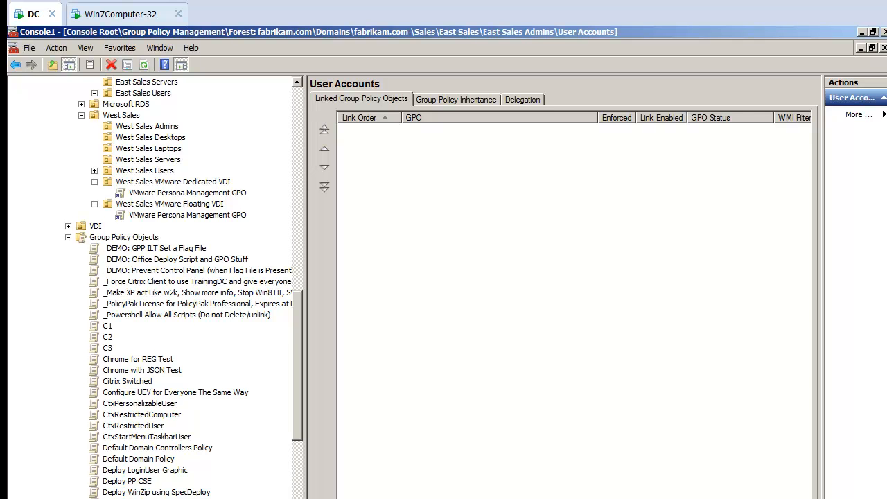
Switch to the Win7Computer-32 machine, set Firefox's Adobe Acrobat plugin to Never Activate and close the browser
click(113, 14)
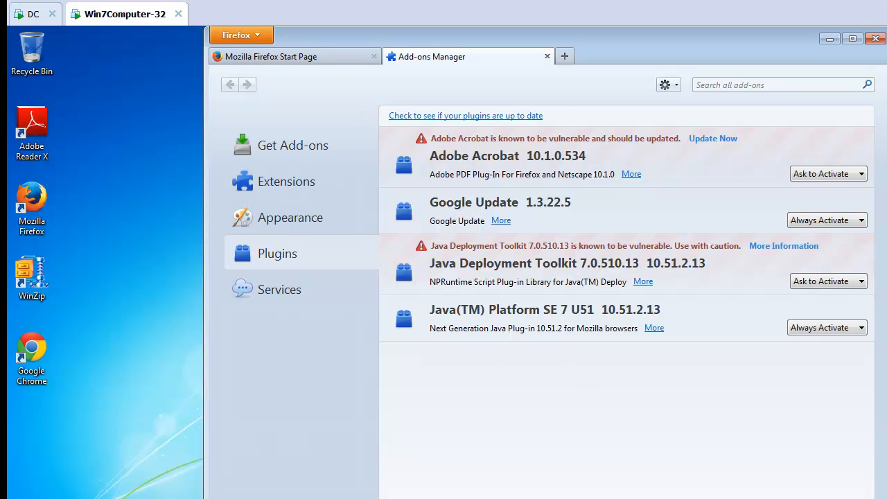
click(25, 498)
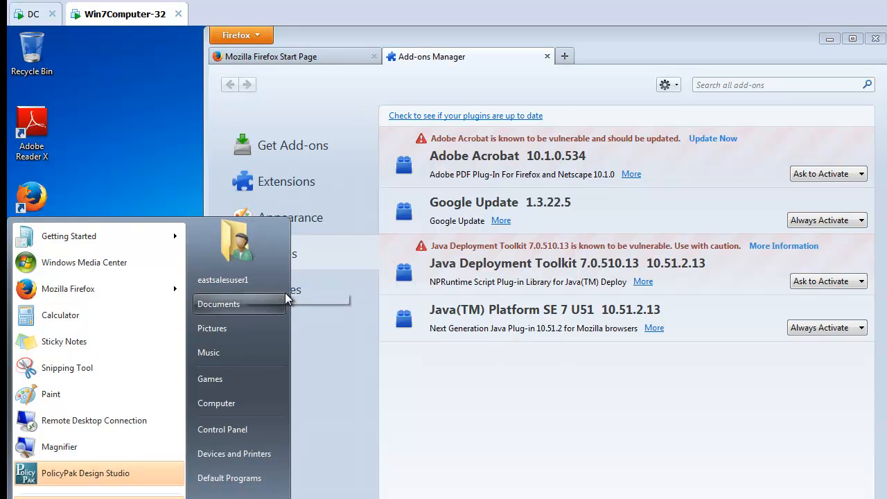
click(590, 408)
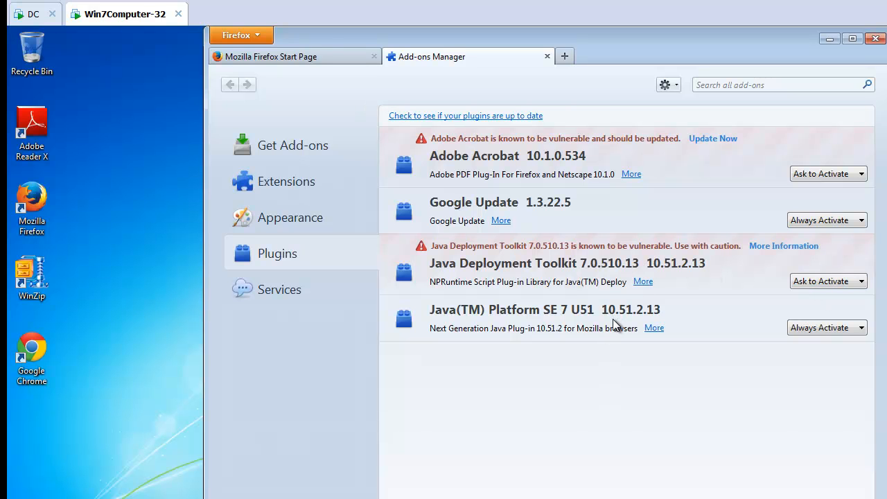
click(829, 174)
click(824, 200)
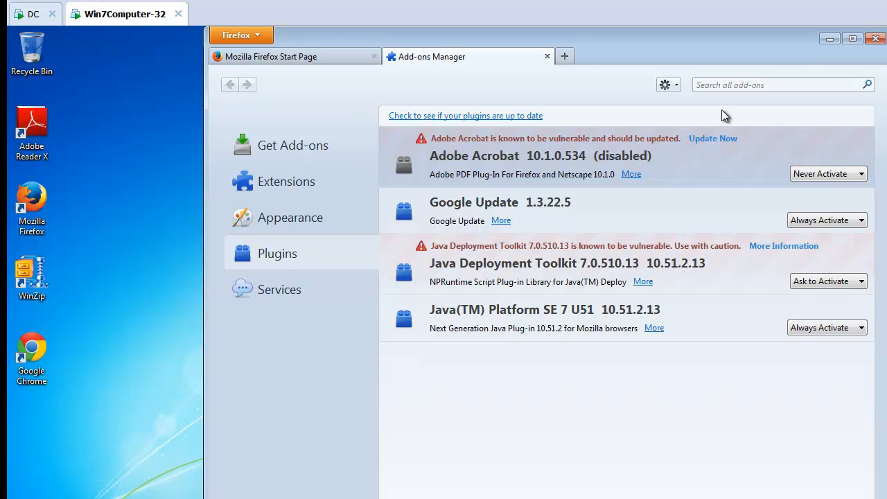
click(875, 39)
click(510, 318)
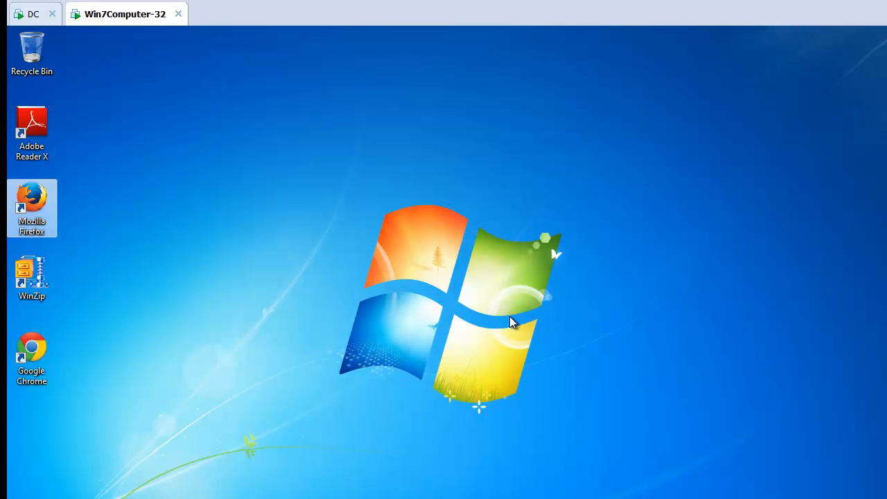
Reopen Firefox, check the activation states of its plugins and close the browser
double_click(51, 206)
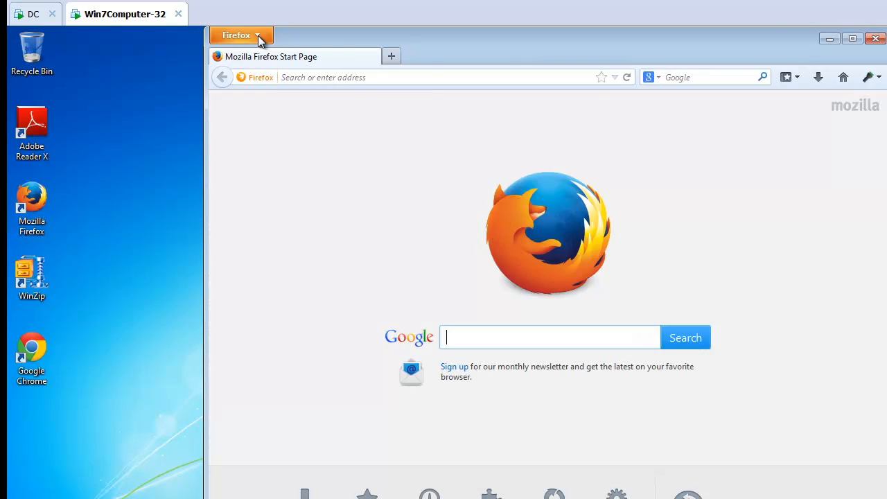
click(258, 35)
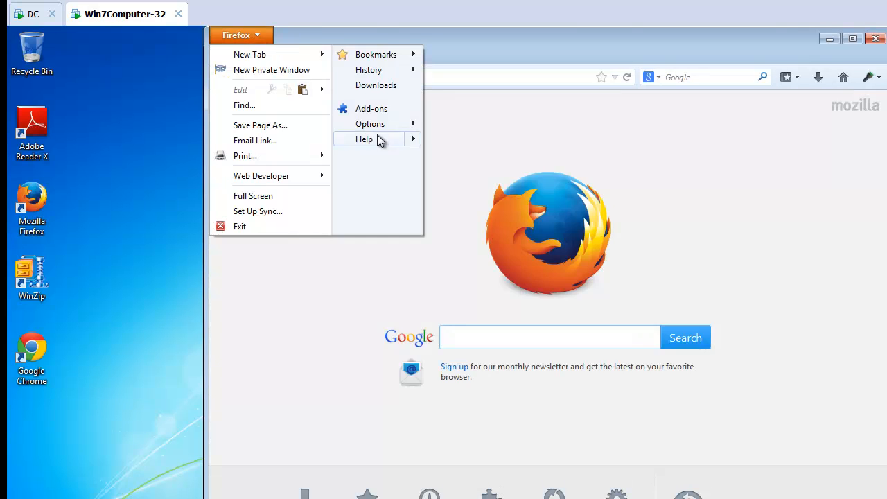
click(375, 112)
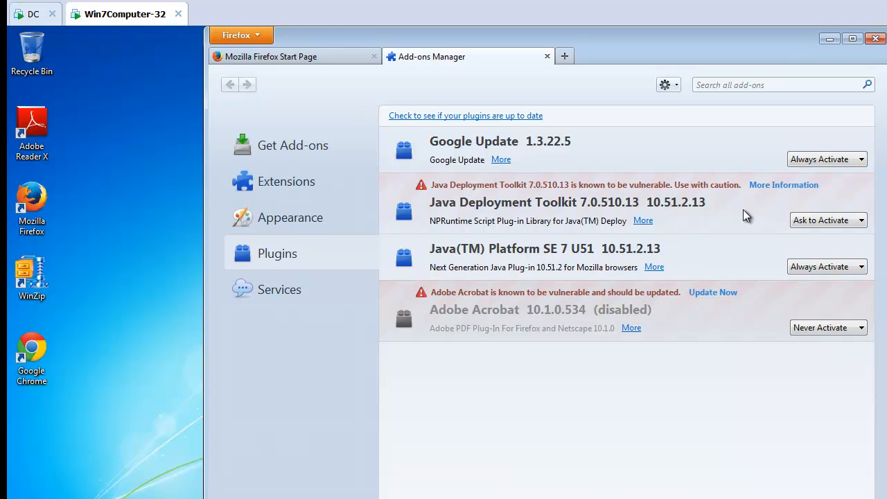
click(876, 38)
click(496, 324)
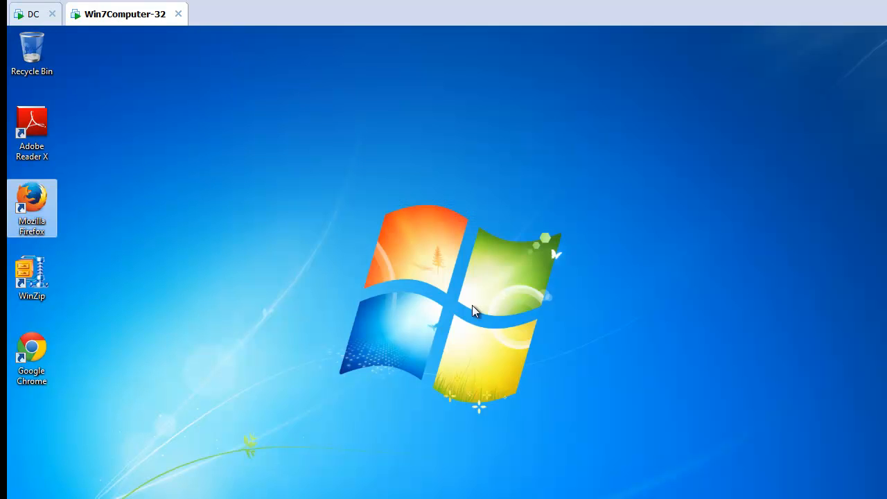
Switch to the DC machine and create a GPO named "Manage Firefox Plugins" linked to the East Sales Desktops OU
click(31, 13)
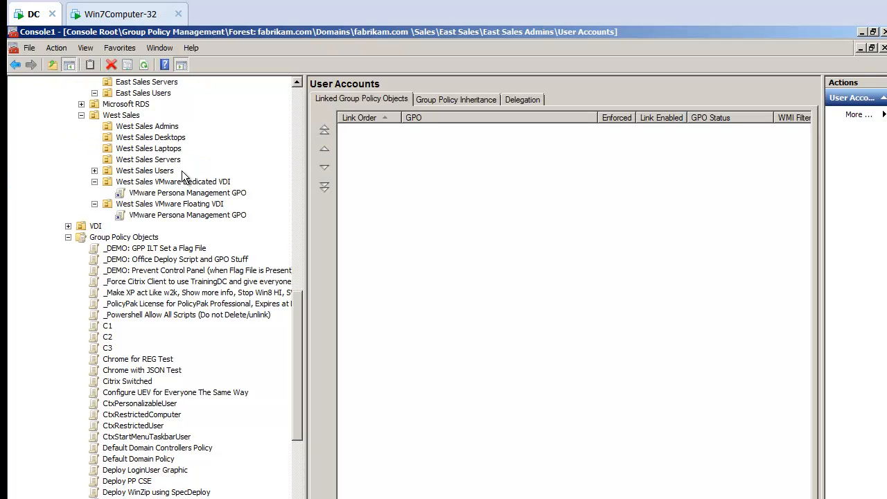
drag(297, 315, 303, 266)
click(160, 205)
right_click(160, 205)
click(186, 209)
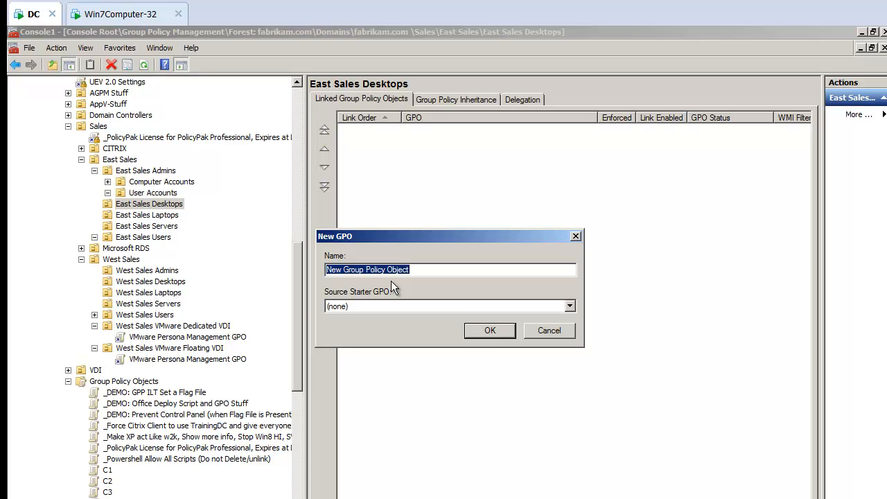
text(Manage Firefox)
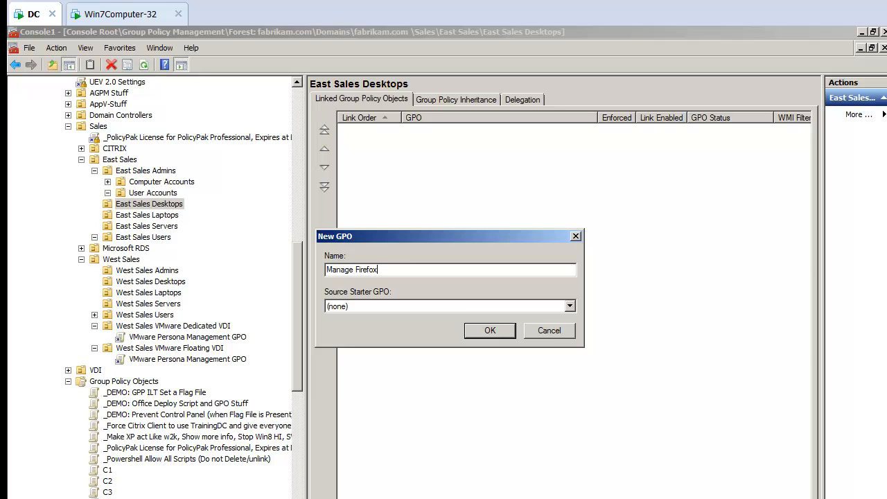
text( Plugins)
key(Return)
Edit the new GPO and add PolicyPak for Mozilla Firefox Plugins Example to the PolicyPak applications under Computer Configuration
right_click(165, 216)
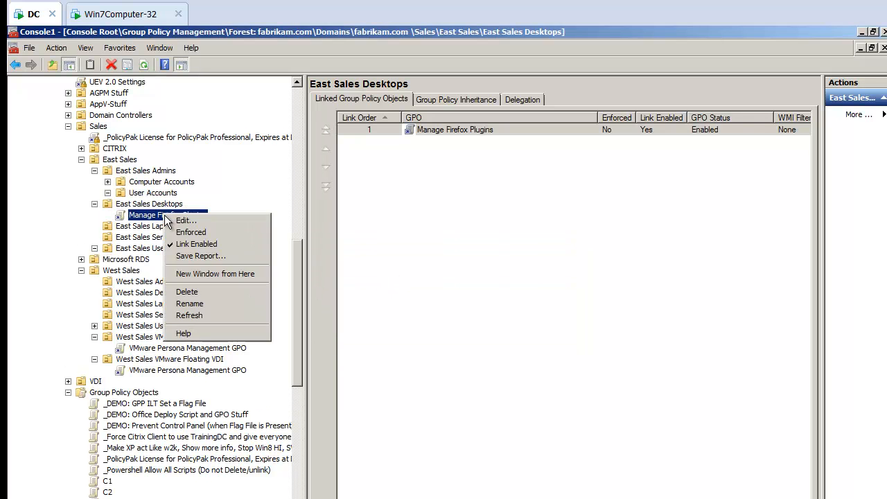
click(178, 220)
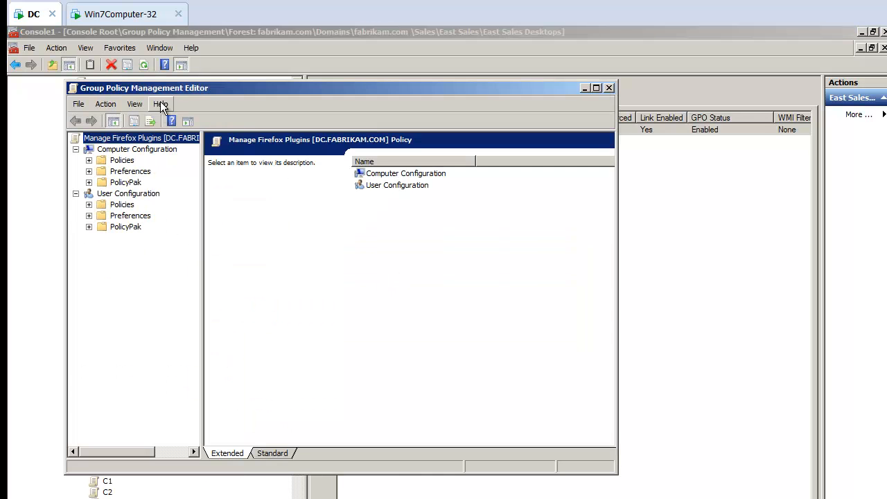
double_click(166, 89)
click(28, 126)
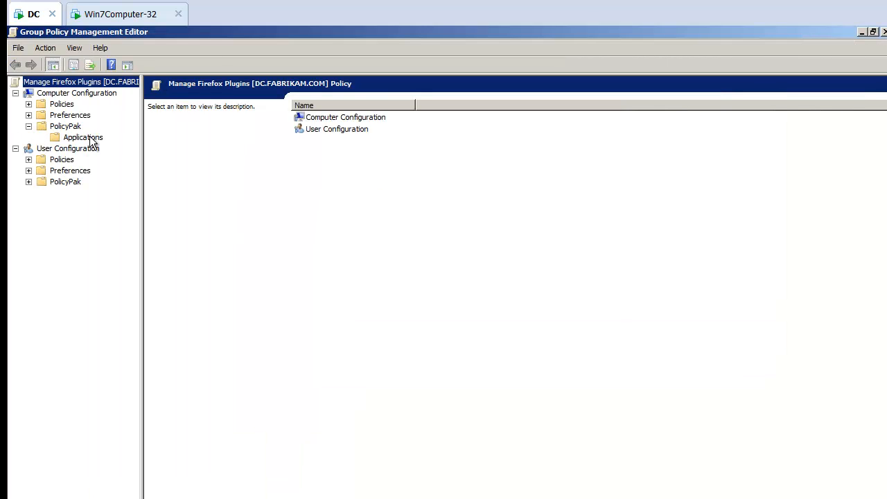
click(88, 138)
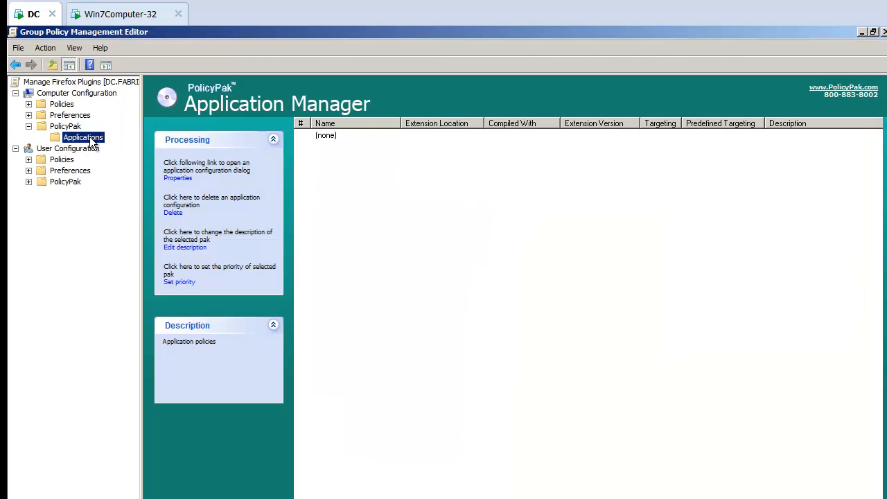
right_click(91, 141)
mouse_move(107, 144)
mouse_move(159, 144)
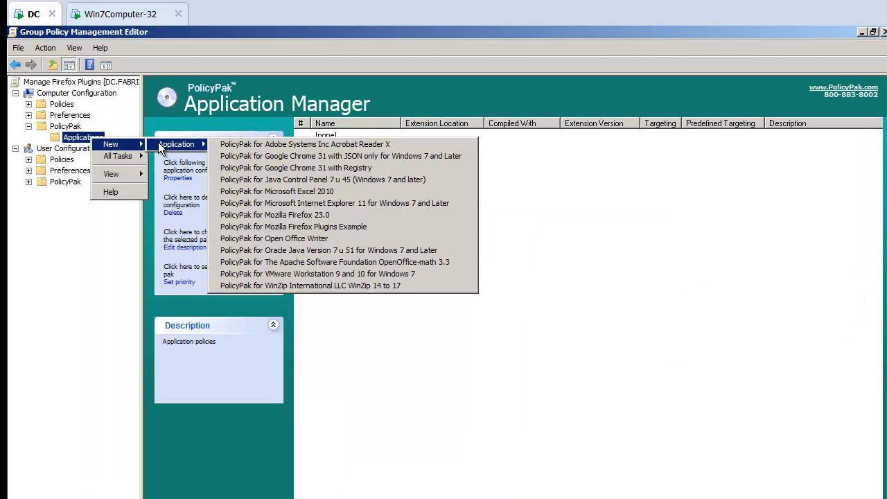
click(365, 228)
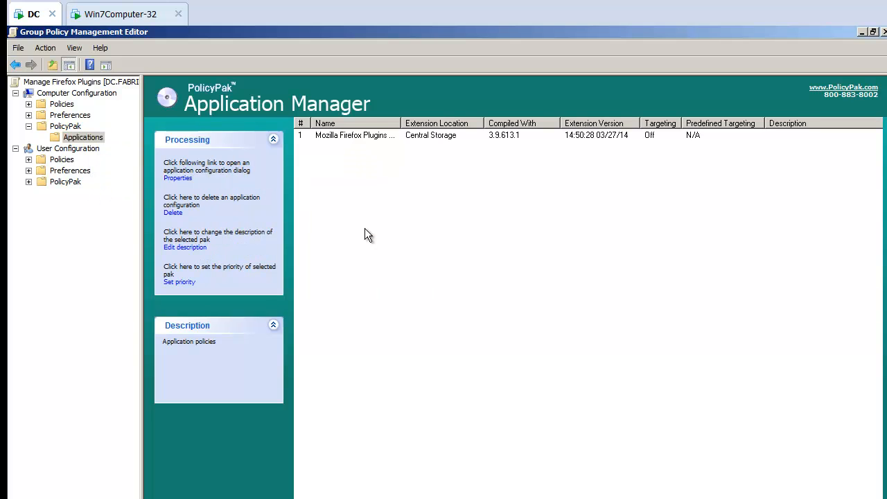
Open the Mozilla Firefox Plugins Example settings, deliver Adobe Acrobat 10.1 as checked, and uncheck Java Deployment Toolkit 7.0.510 and Java Platform 7 U 51
double_click(367, 136)
drag(271, 47, 505, 133)
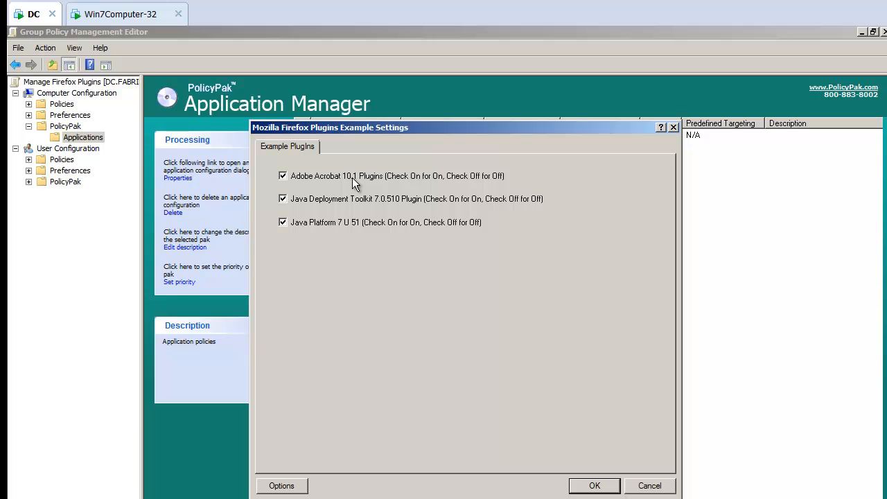
double_click(399, 176)
click(354, 198)
click(344, 222)
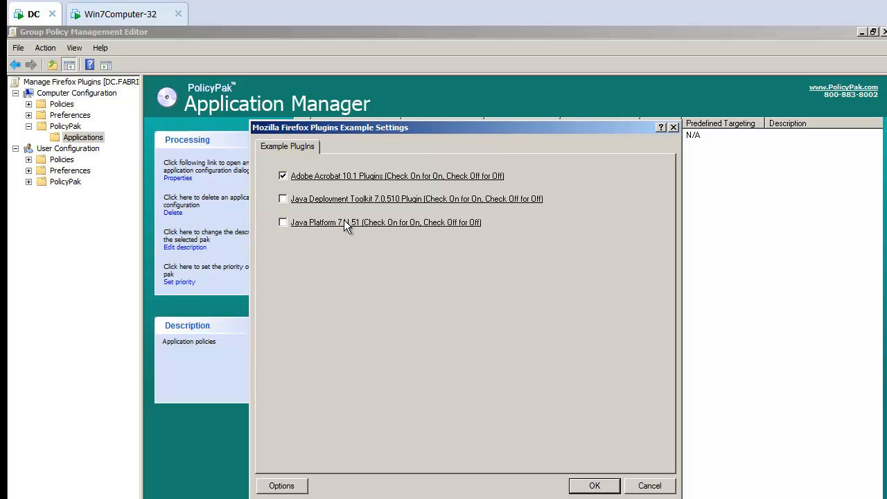
Lock down both Java plugin settings using the system-wide config file, check the lockdown options and save the settings
right_click(458, 202)
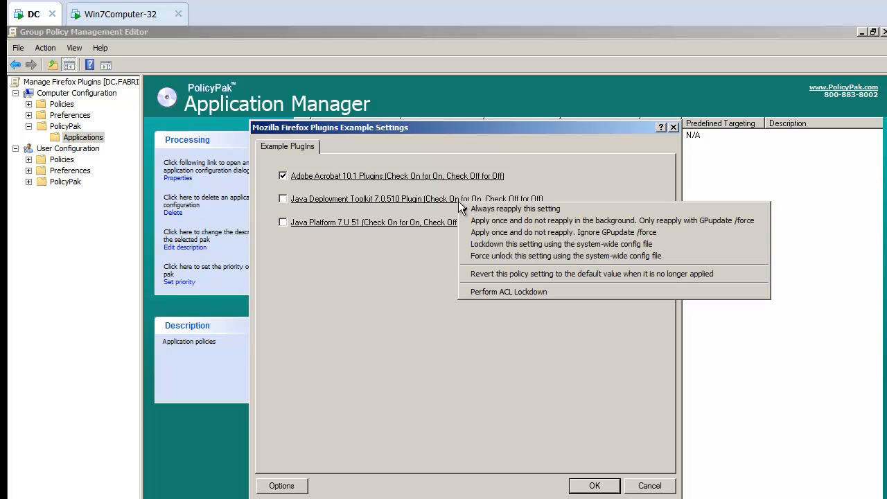
click(535, 250)
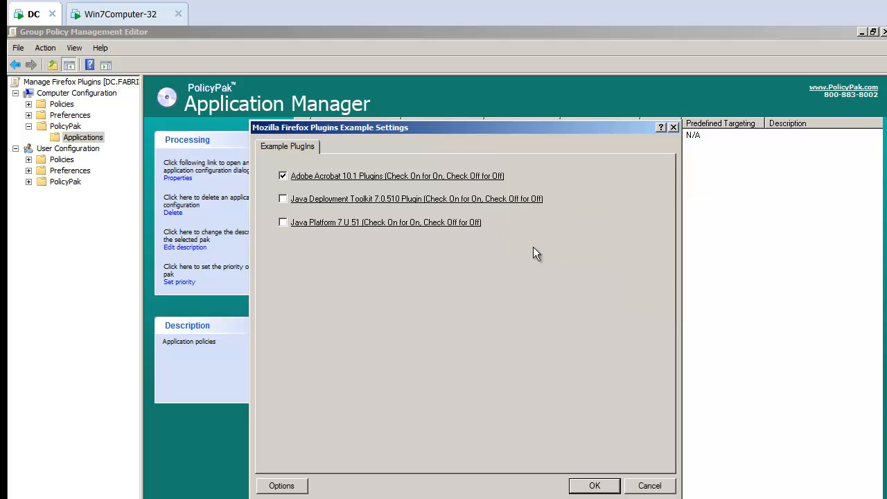
right_click(447, 222)
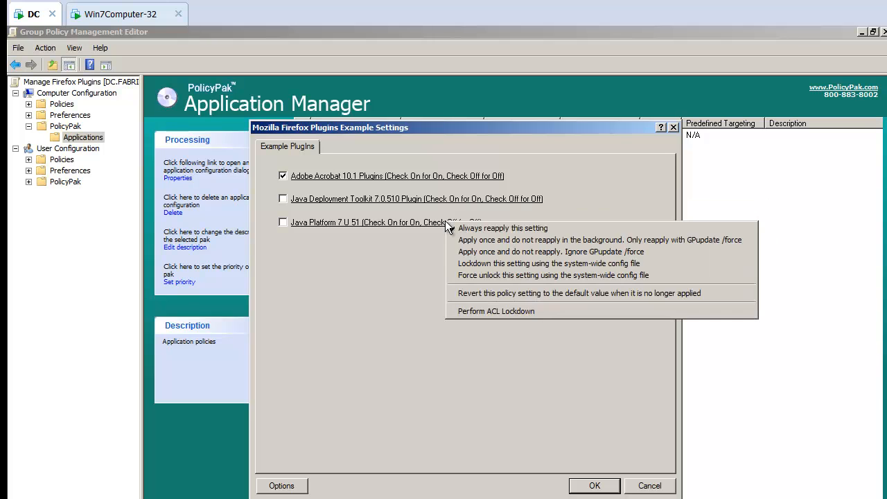
click(478, 266)
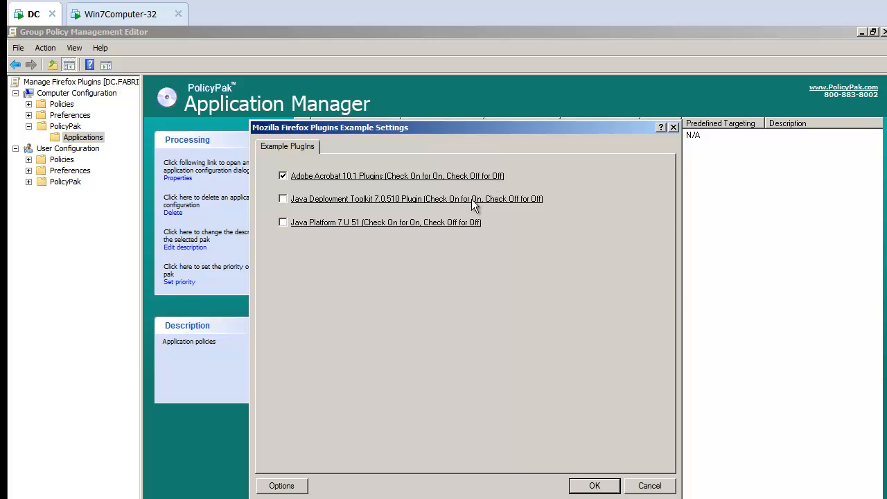
right_click(475, 203)
right_click(373, 224)
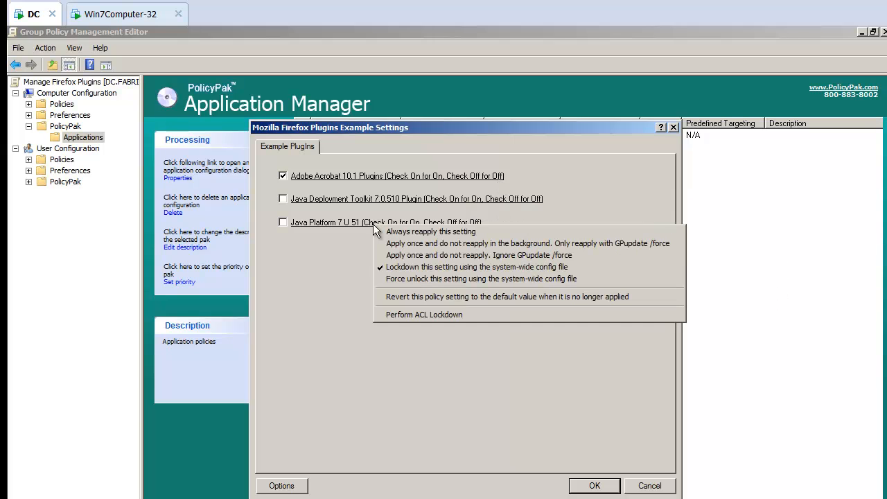
click(329, 272)
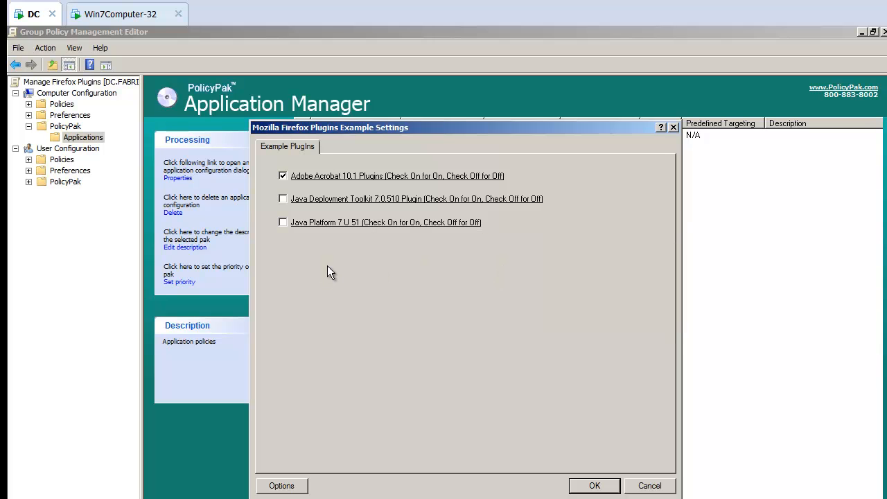
click(594, 486)
Switch to the Win7Computer-32 machine, refresh Group Policy with gpupdate in a command prompt and close the prompt
click(131, 12)
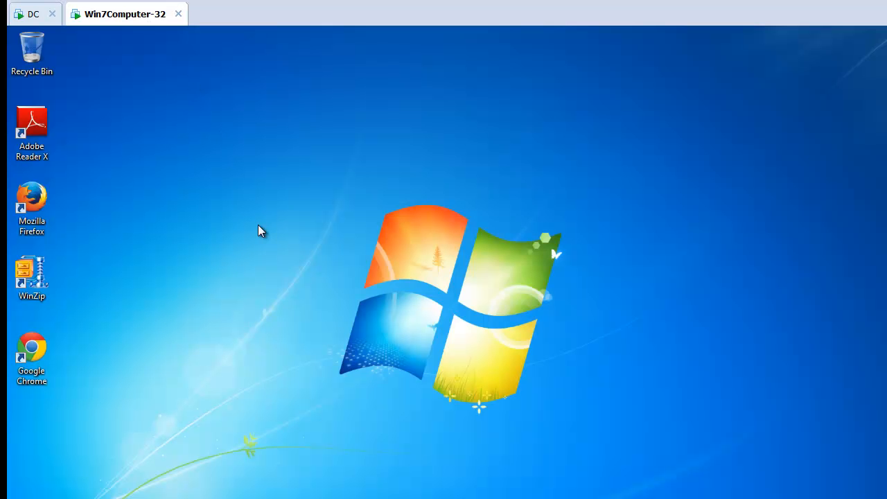
key(super)
text(cmd)
key(Return)
text(gpupdate)
key(Return)
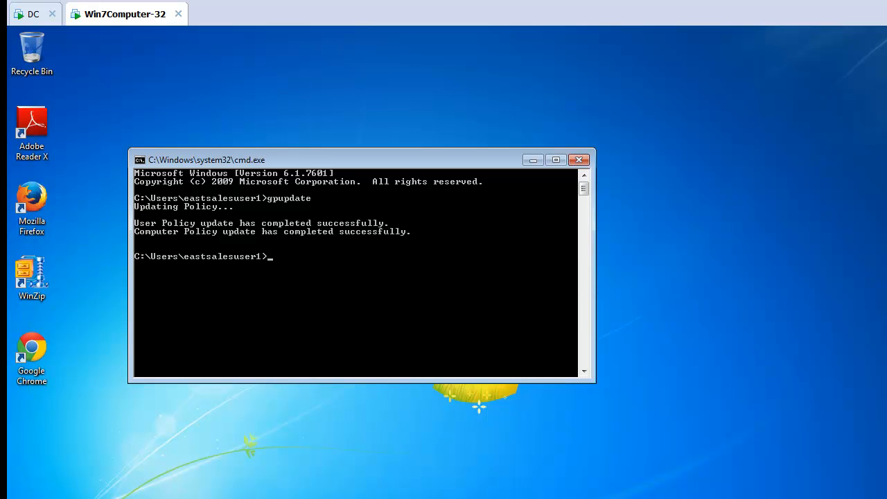
click(579, 161)
Open Firefox's Add-ons Manager and check the activation states of the Adobe Acrobat and Java plugins
double_click(39, 208)
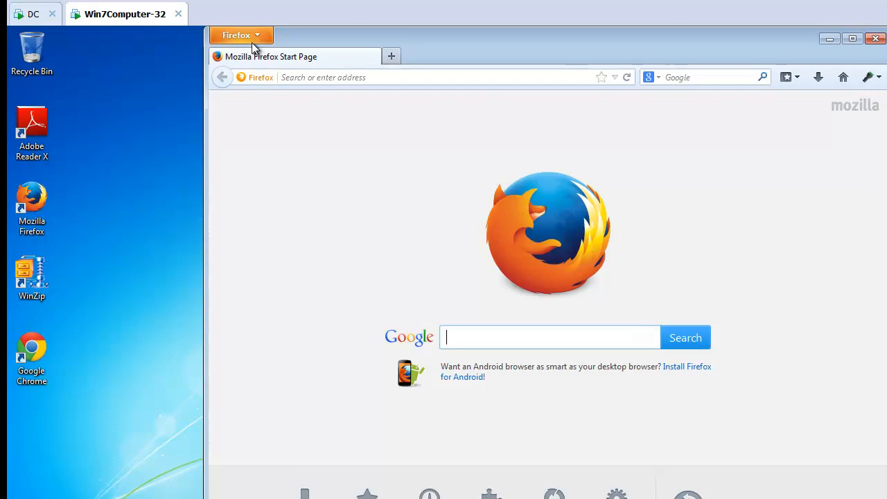
click(246, 36)
click(371, 110)
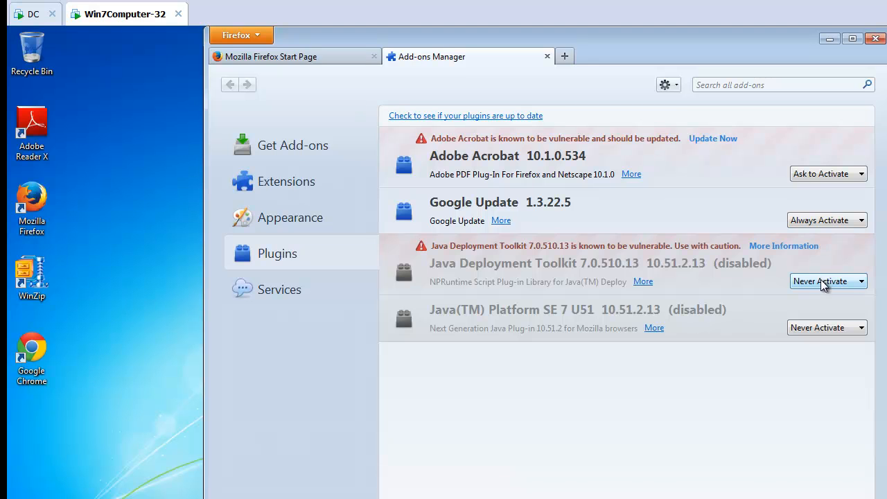
Test the lockdown by trying to change the activation settings of the Java Deployment Toolkit and Java(TM) Platform plugins, including Always Activate for the latter
click(846, 288)
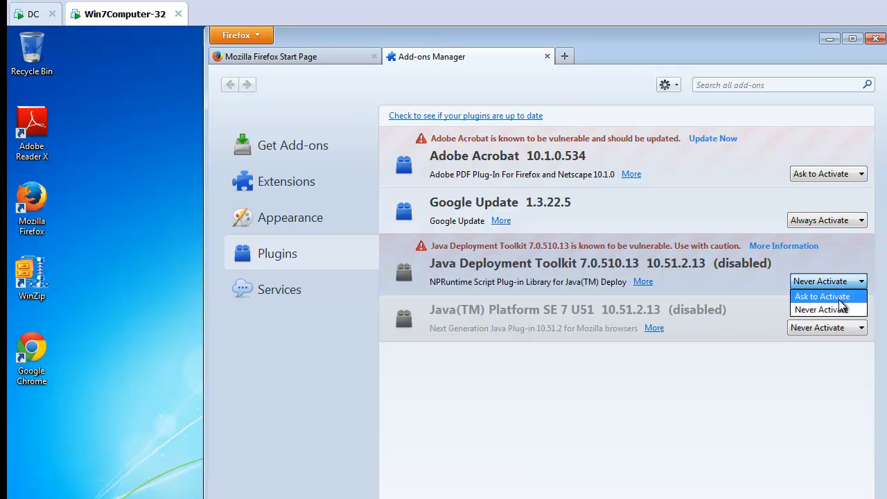
click(842, 306)
click(841, 284)
click(839, 308)
click(822, 328)
click(818, 346)
click(832, 325)
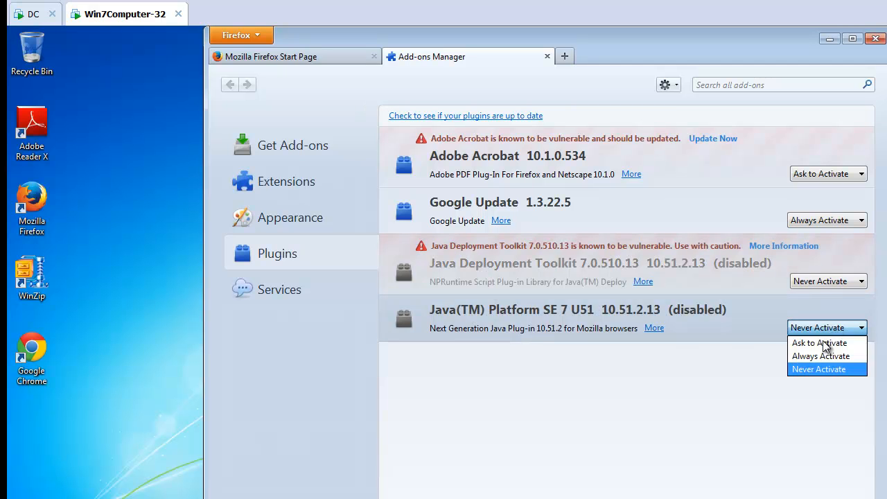
click(819, 355)
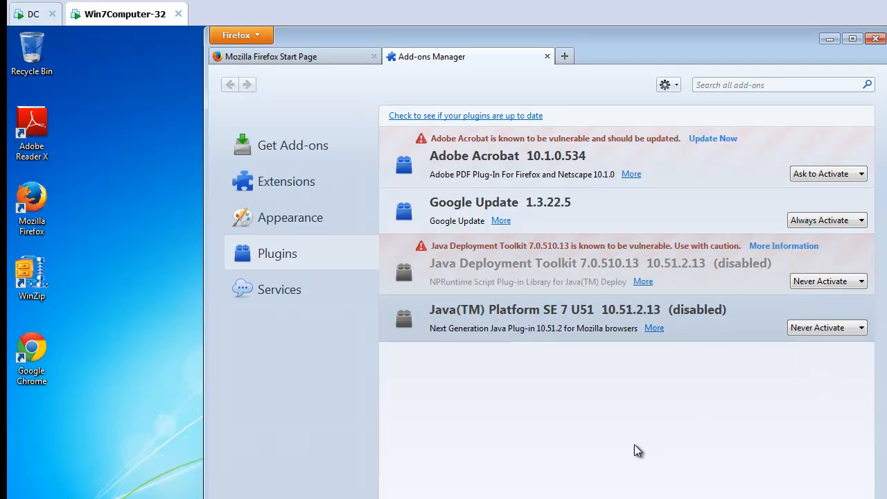